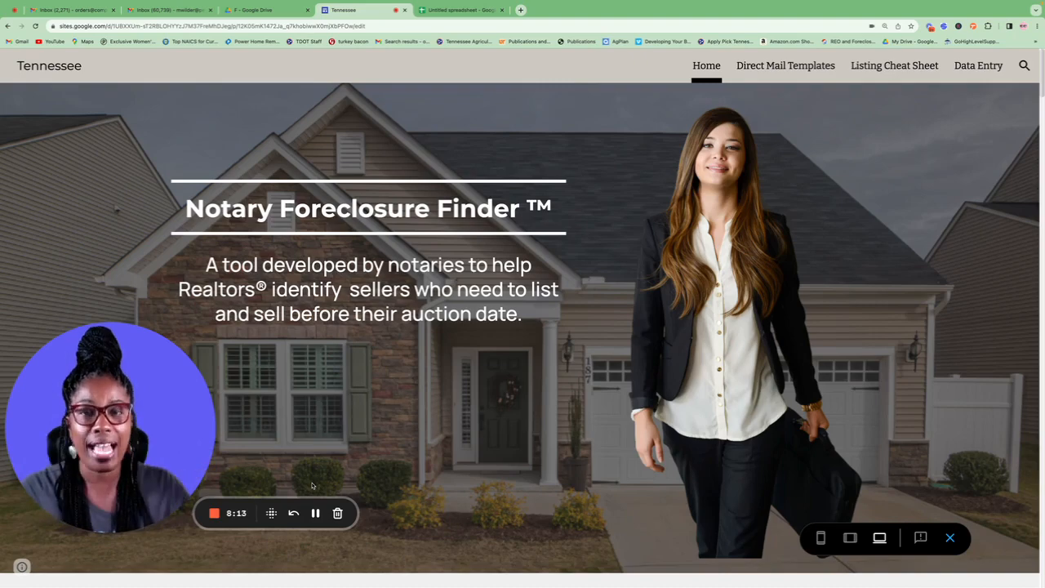
Step: Browse the Tennessee county photo grid and open Bedford's page with its empty June 2023 responses sheet
scroll(312, 486, down, 5)
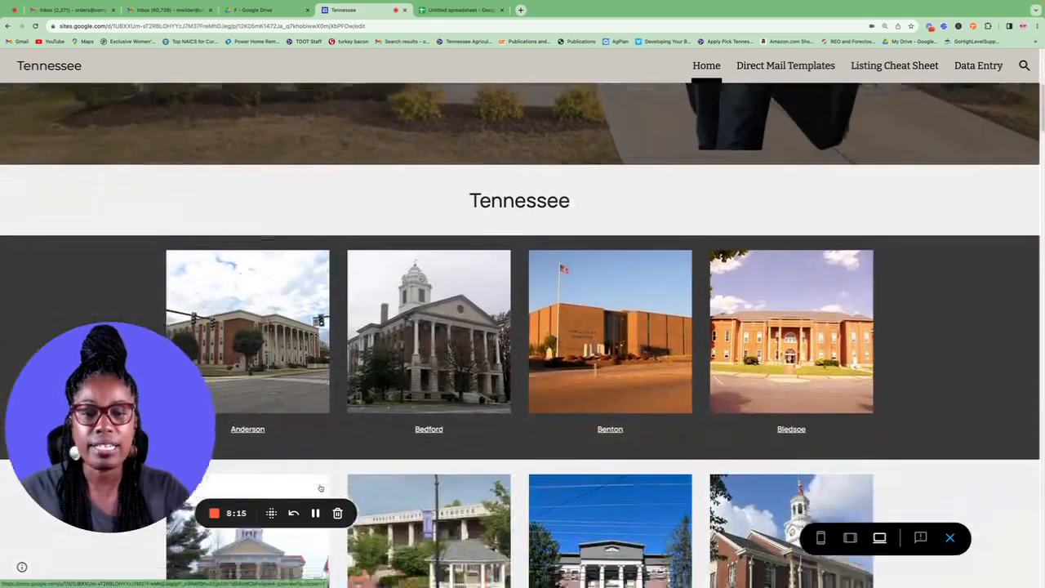
scroll(320, 487, down, 3)
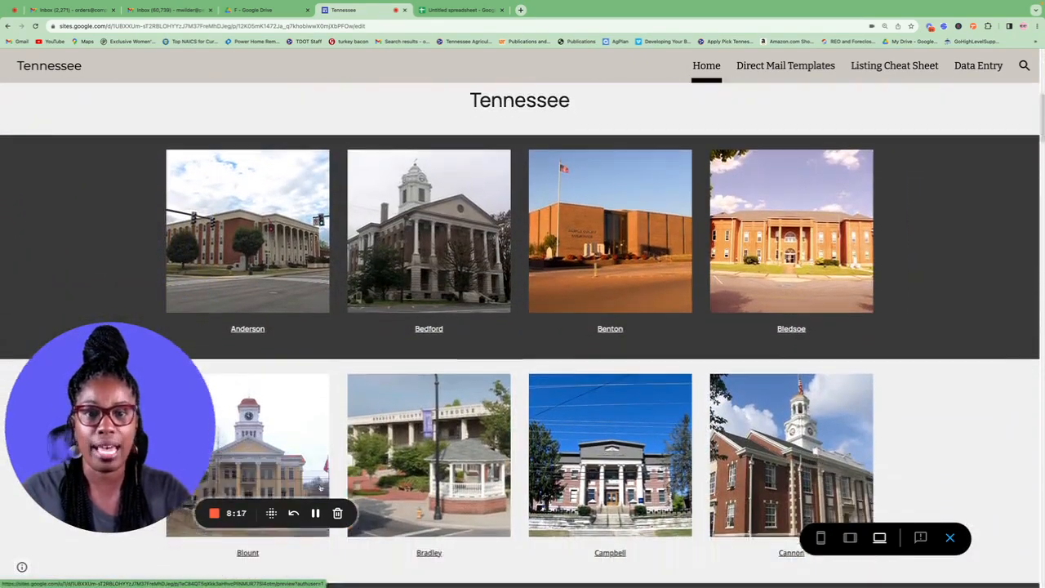
scroll(320, 487, down, 10)
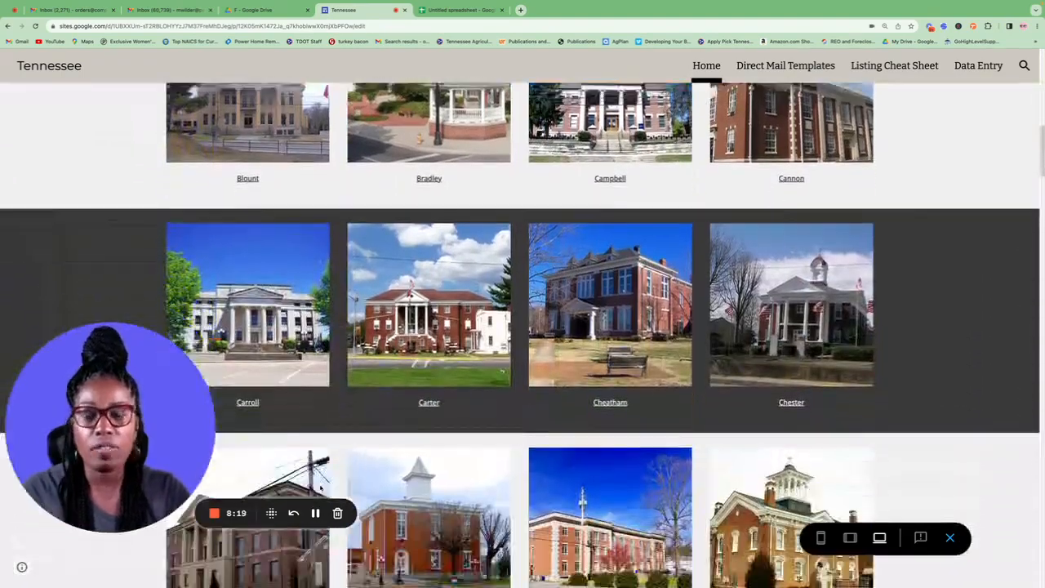
scroll(320, 487, down, 10)
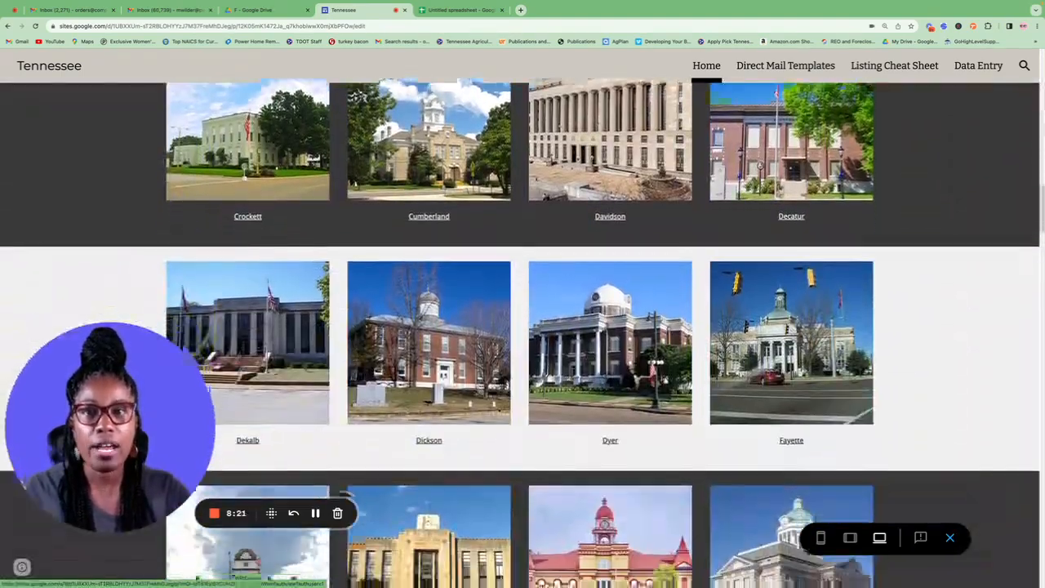
scroll(320, 488, down, 5)
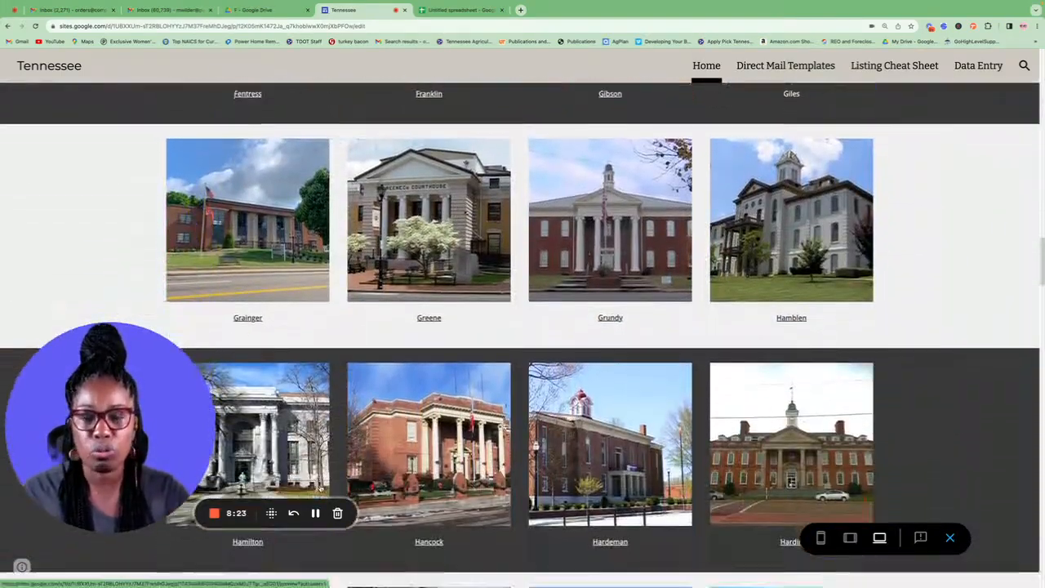
scroll(320, 488, down, 2)
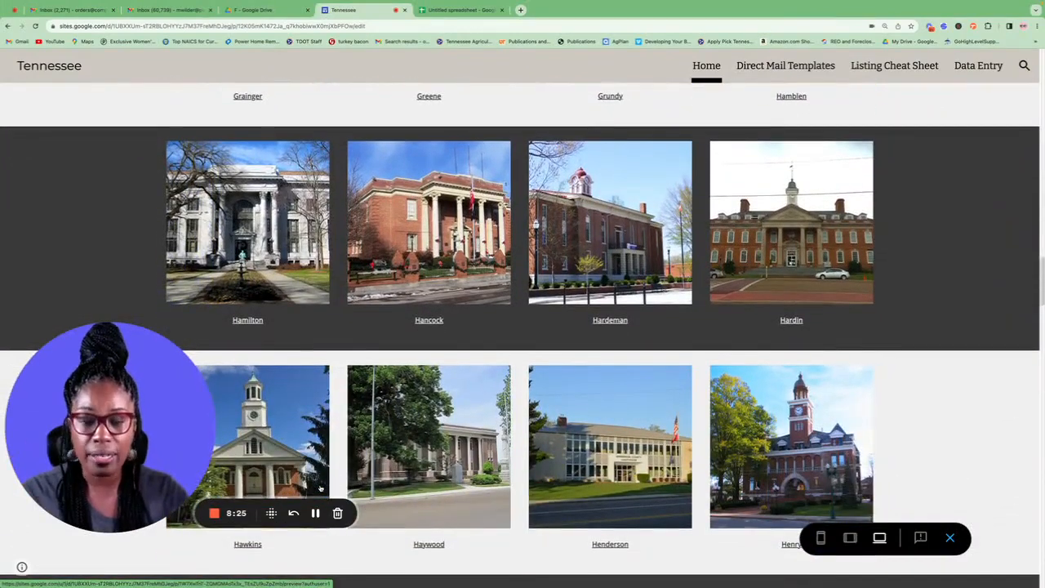
scroll(320, 487, down, 10)
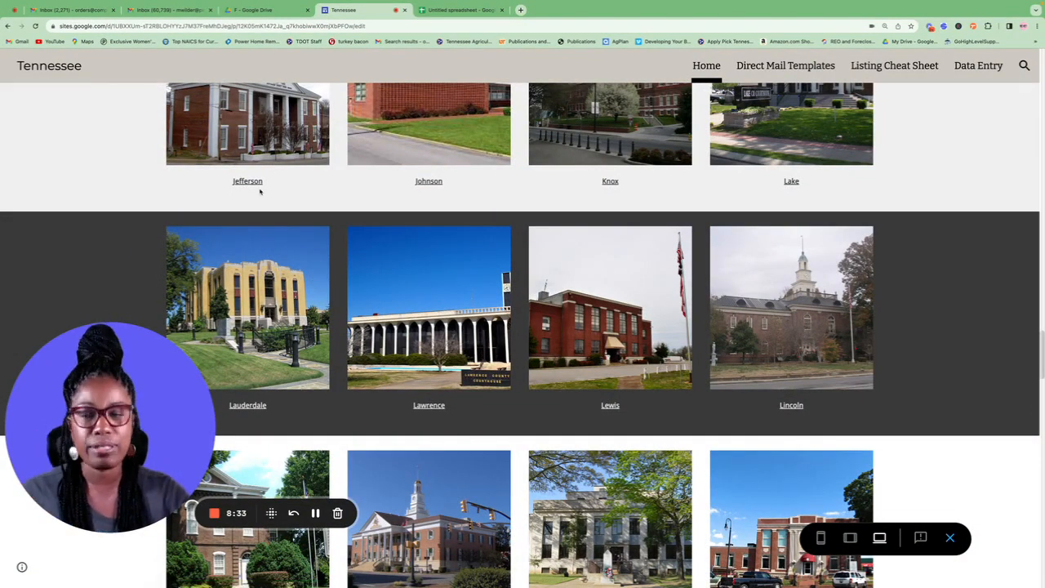
scroll(294, 209, up, 20)
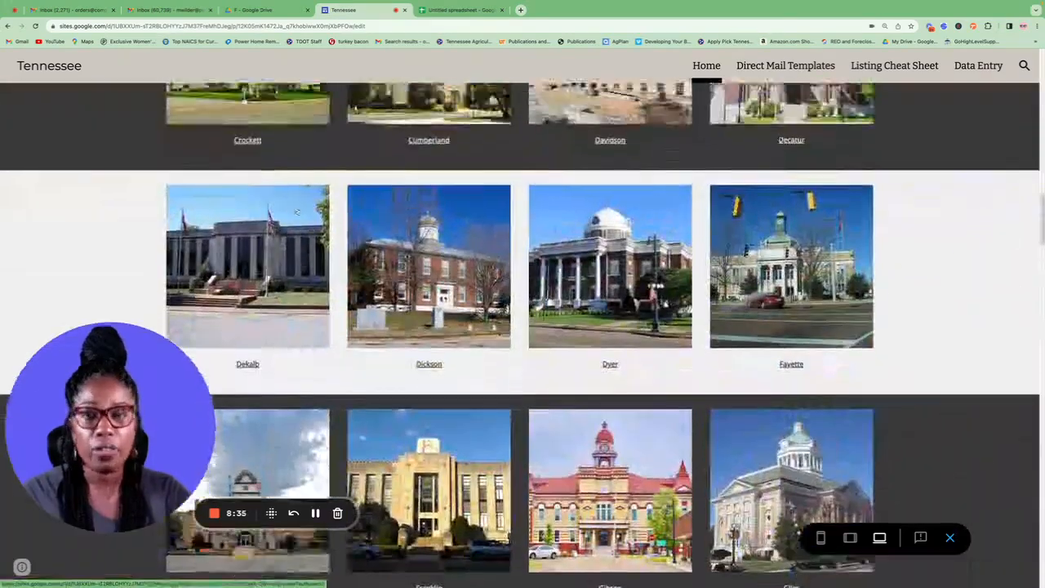
scroll(296, 212, up, 12)
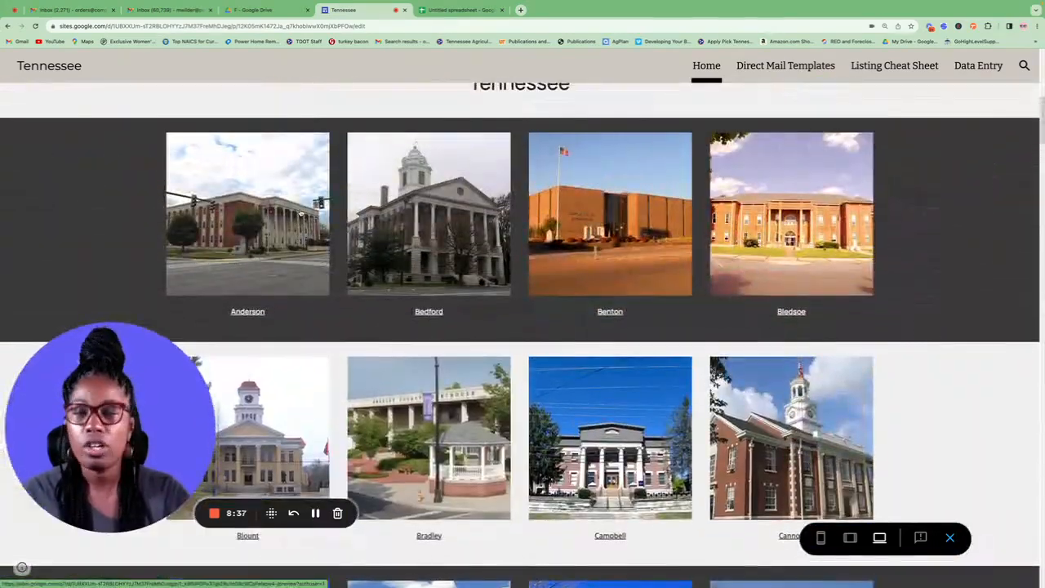
scroll(300, 214, up, 5)
scroll(463, 163, down, 7)
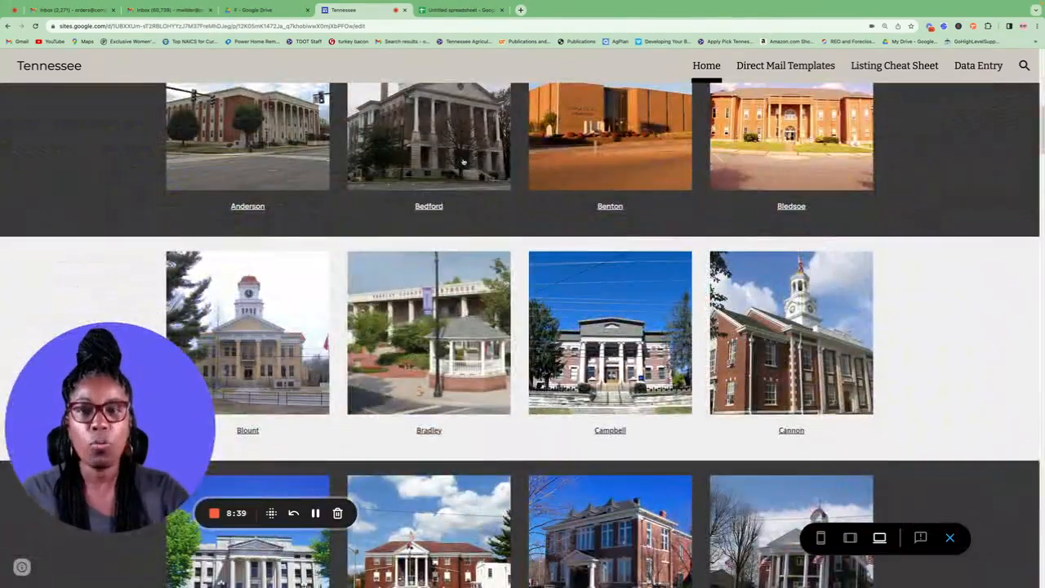
click(446, 179)
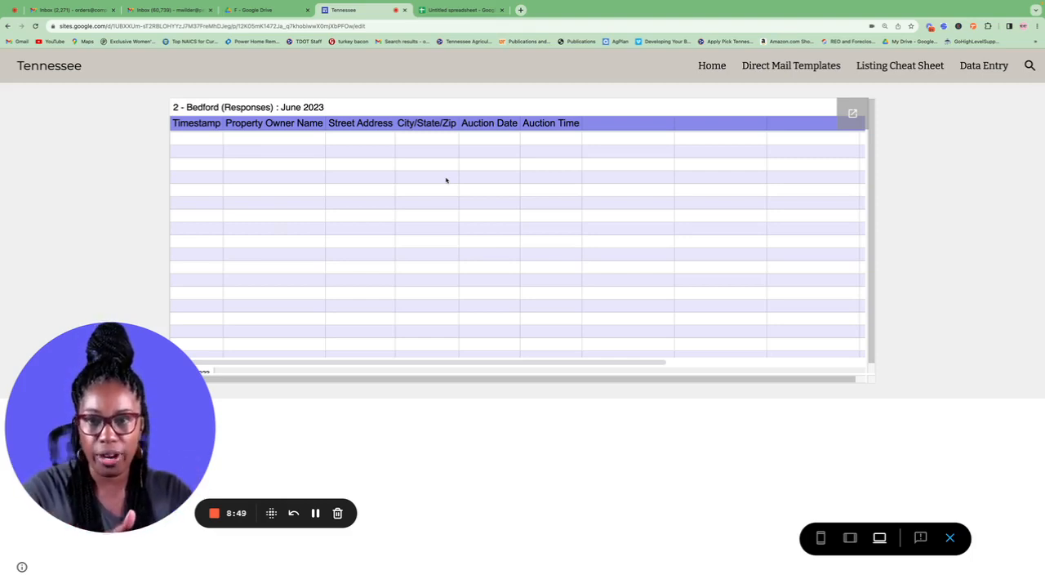
Step: View the Bledsoe county response sheet, then open the Direct Mail Templates foreclosure letter page
click(709, 67)
scroll(552, 315, down, 10)
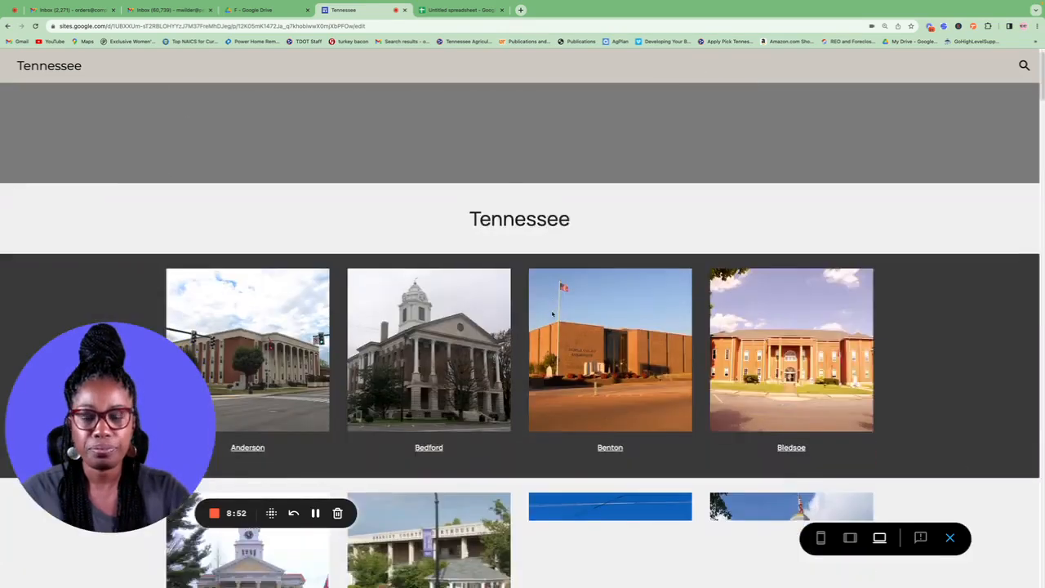
click(817, 234)
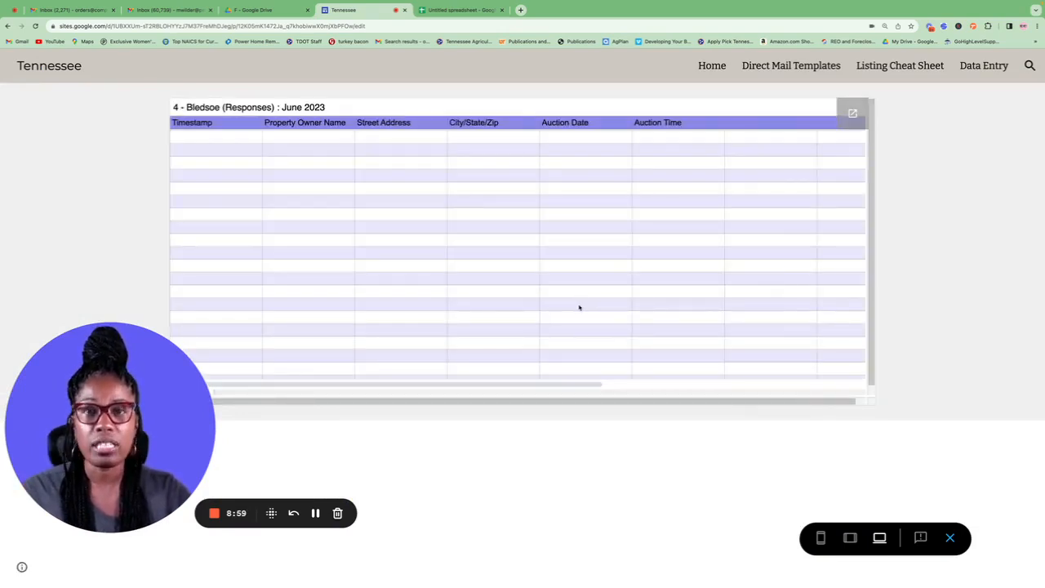
scroll(579, 307, down, 1)
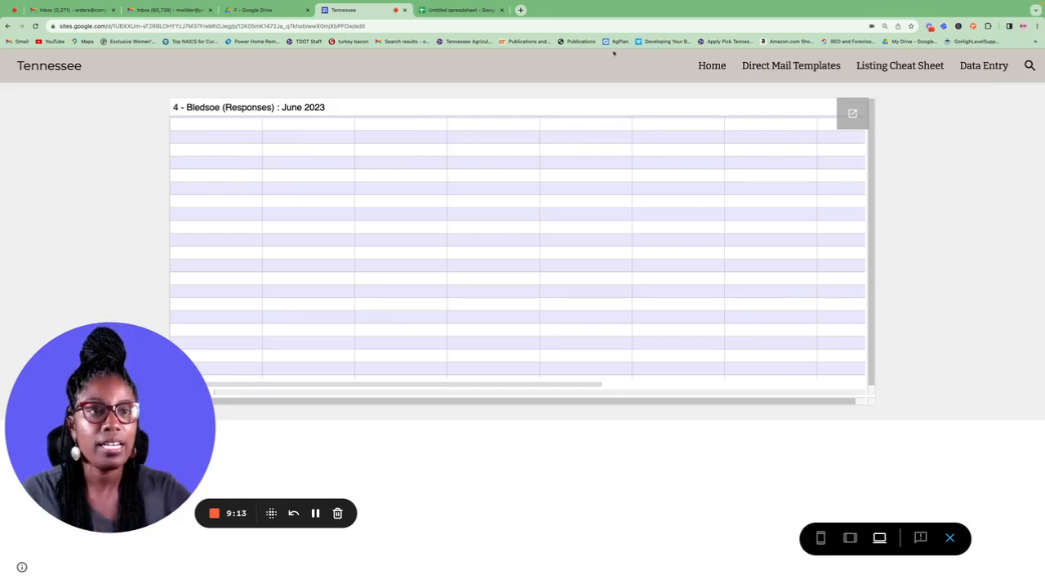
click(808, 70)
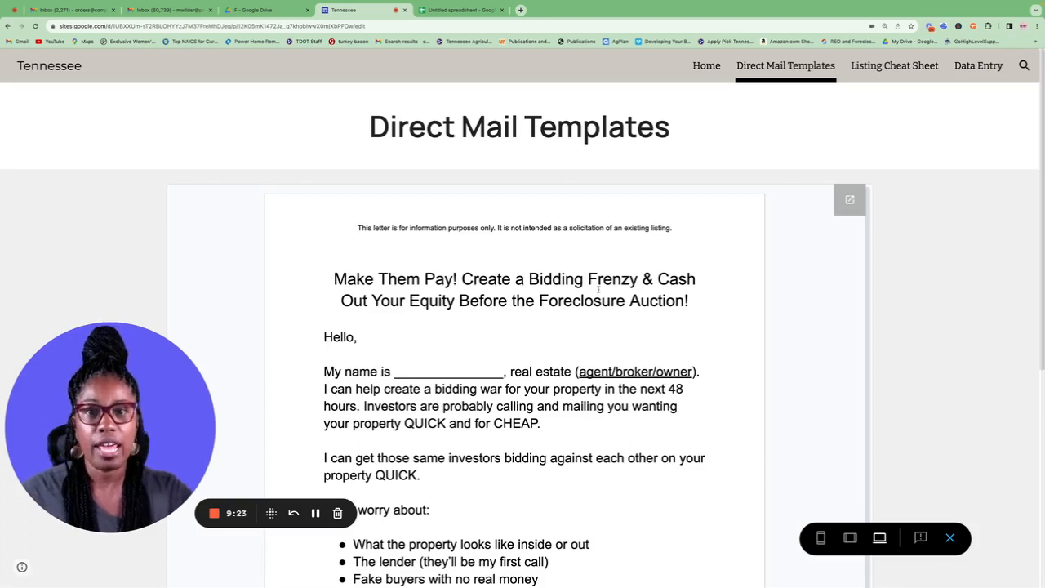
Step: Return to the Home page county grid and tile the site beside the USA Legal Notice window
click(706, 66)
scroll(490, 351, down, 5)
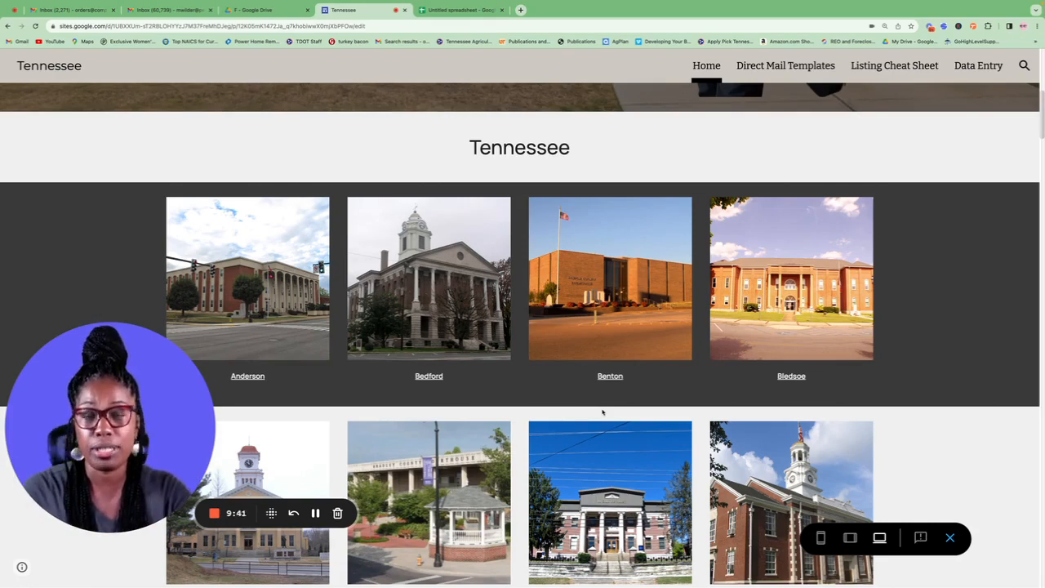
scroll(603, 412, down, 4)
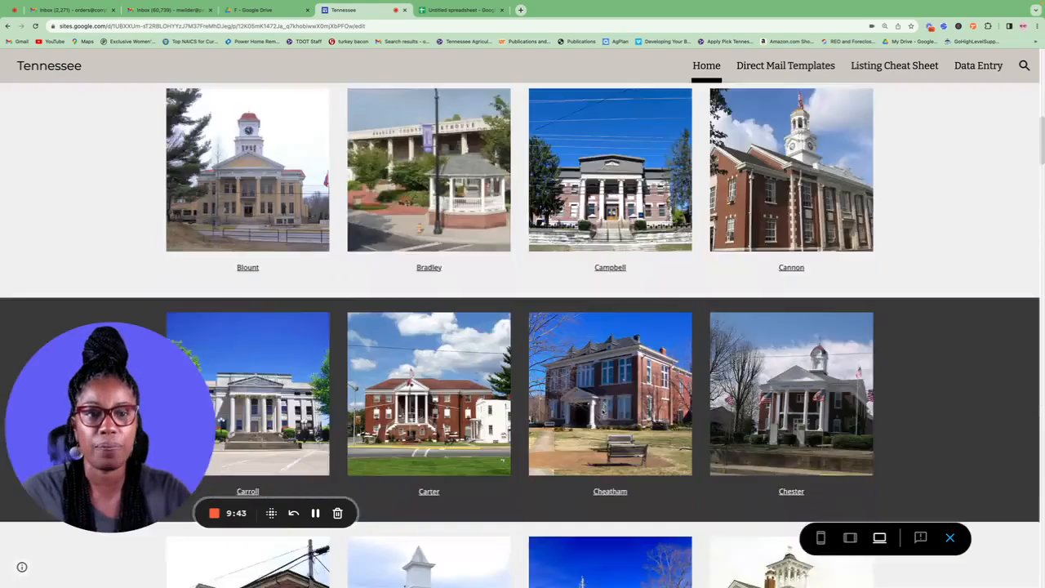
scroll(636, 400, up, 8)
scroll(658, 391, down, 3)
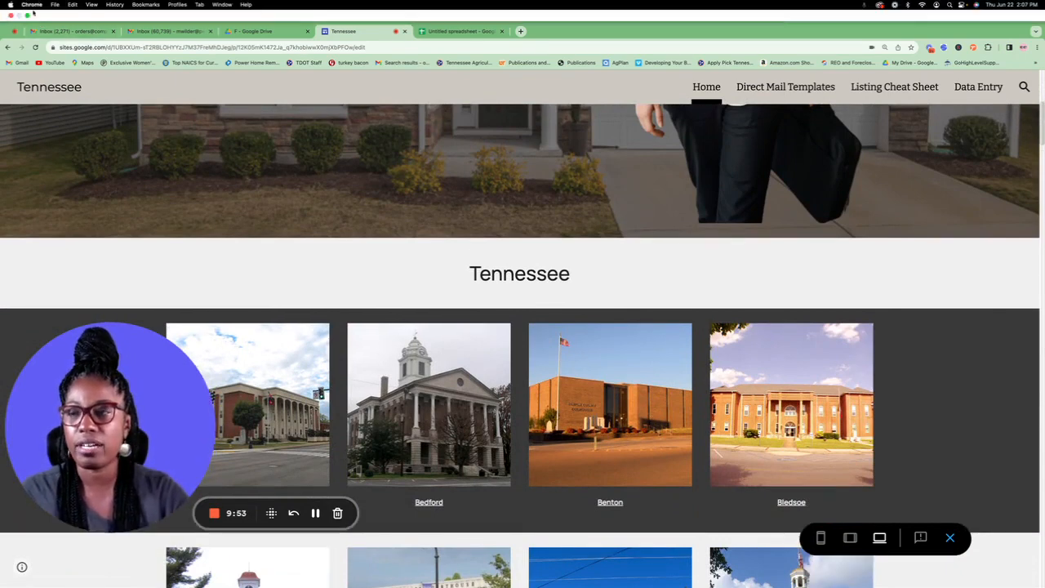
click(29, 15)
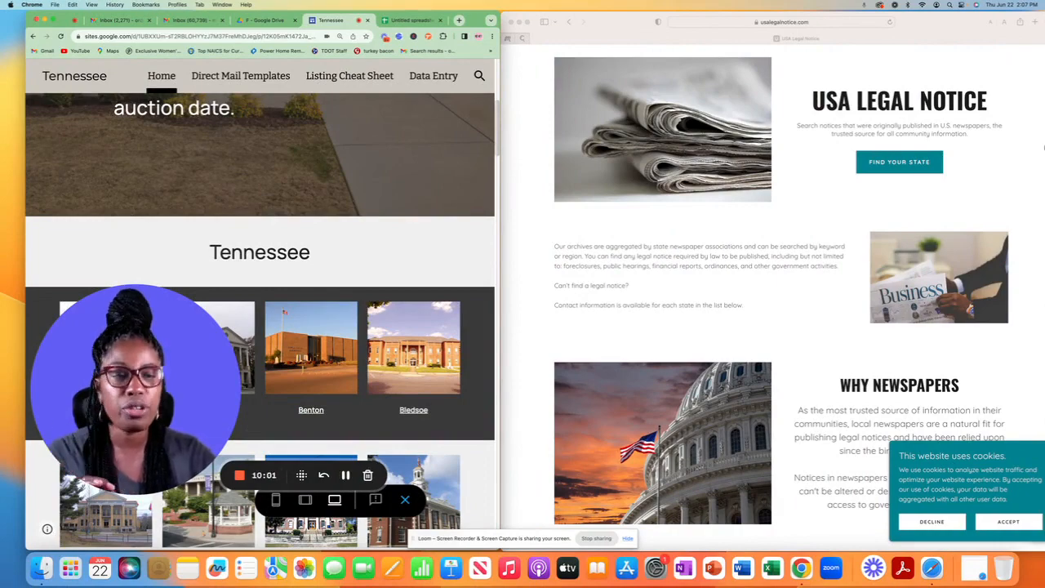
Step: Jump to the USA Legal Notice list of states and open Tennessee's public notice site
click(890, 161)
click(892, 163)
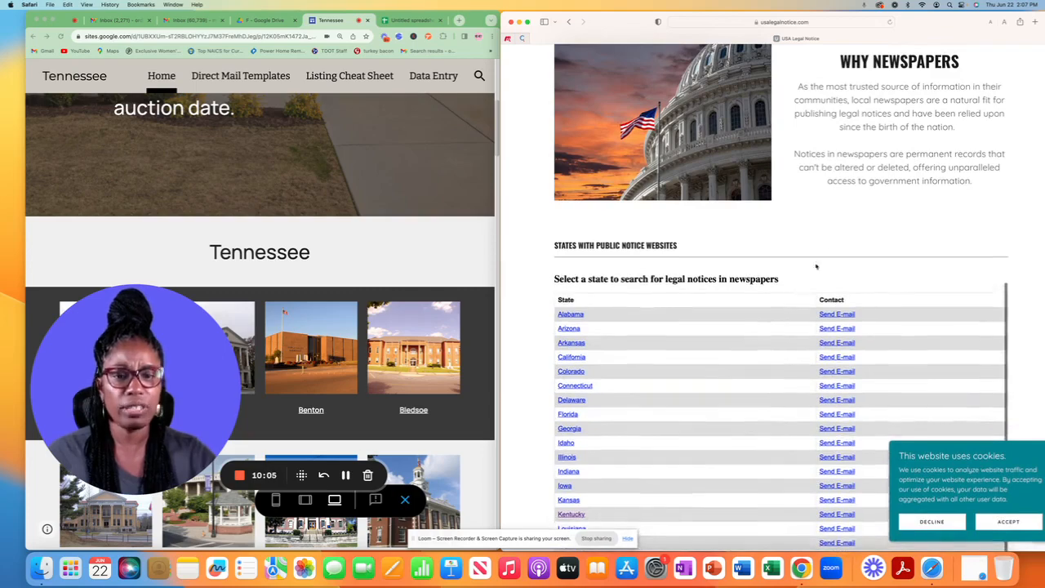
scroll(831, 248, down, 2)
scroll(831, 247, down, 5)
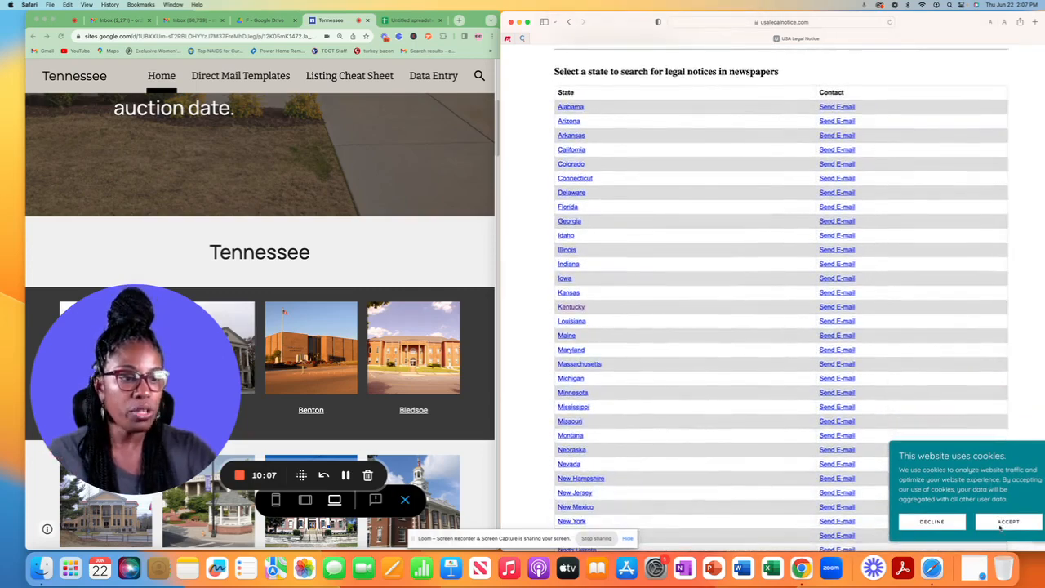
scroll(837, 417, down, 10)
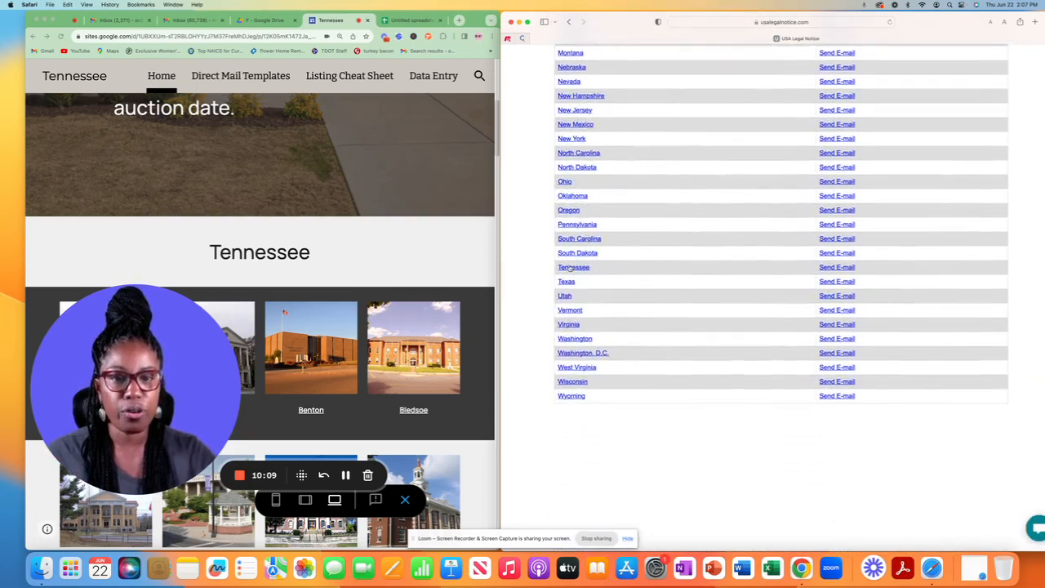
click(572, 268)
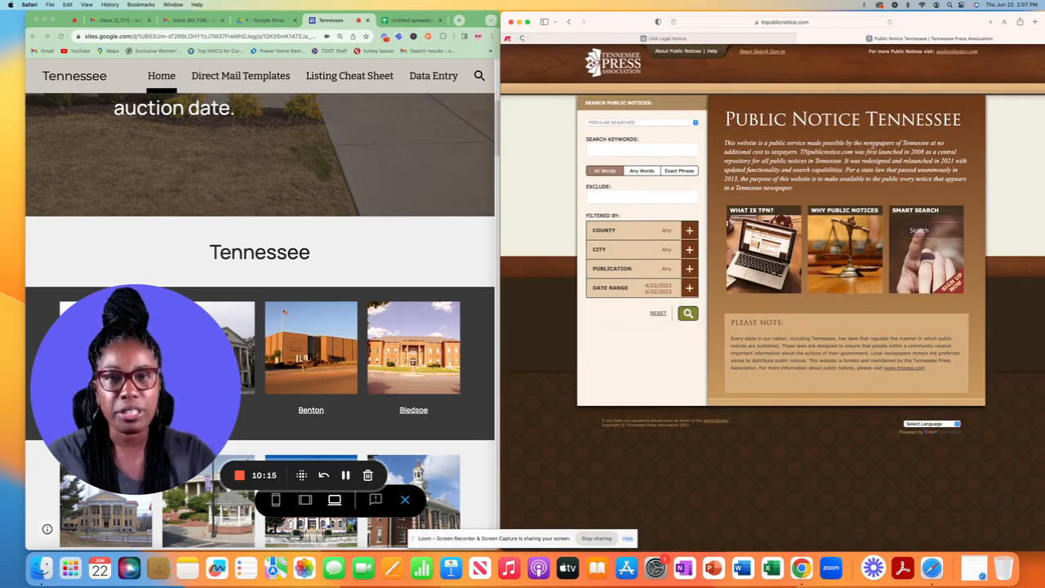
Step: Search Tennessee public notices for 'foreclosure', then return the Google site to full screen
click(607, 148)
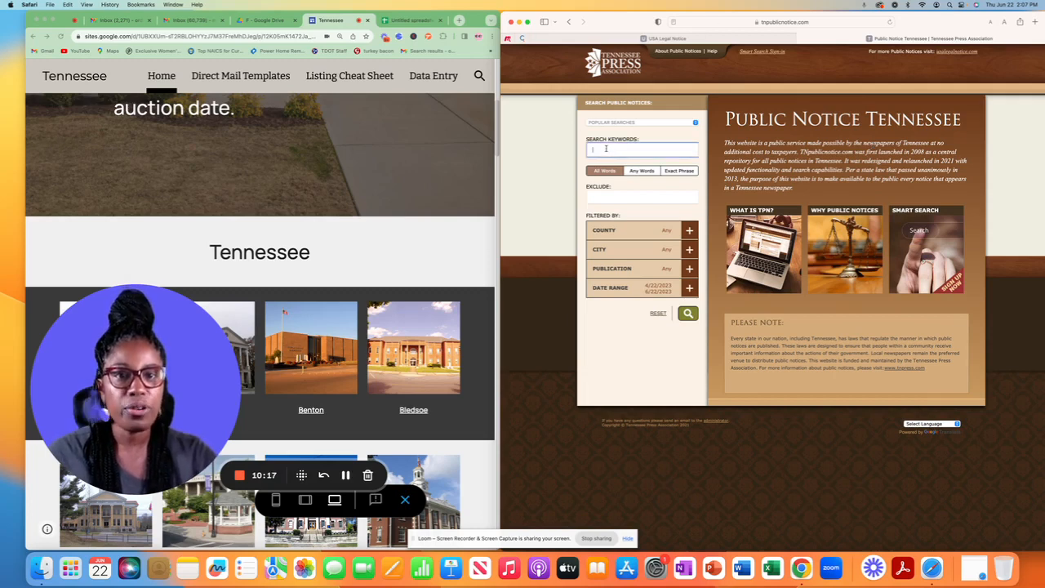
text(forecl)
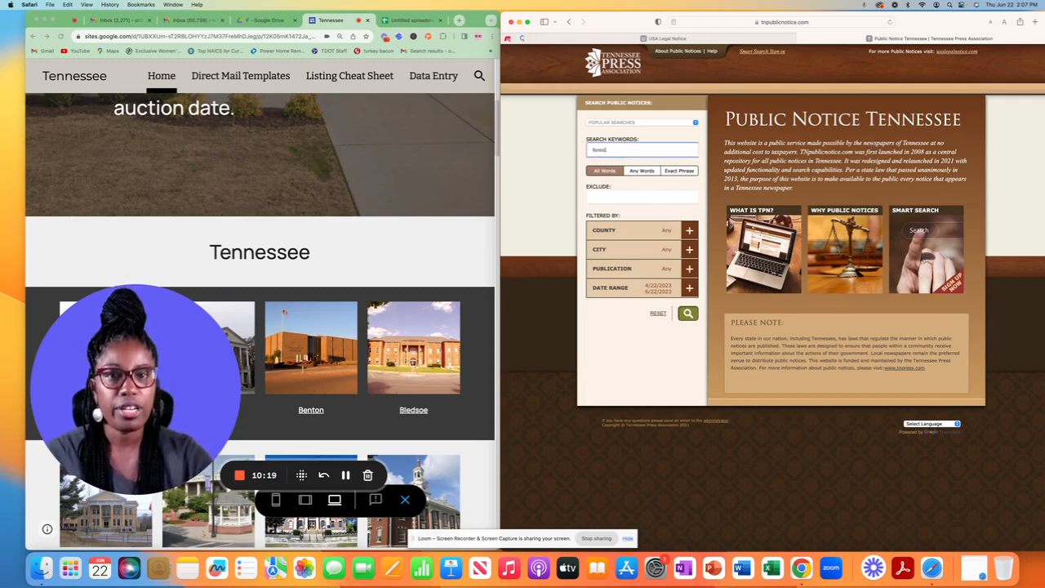
text(osures)
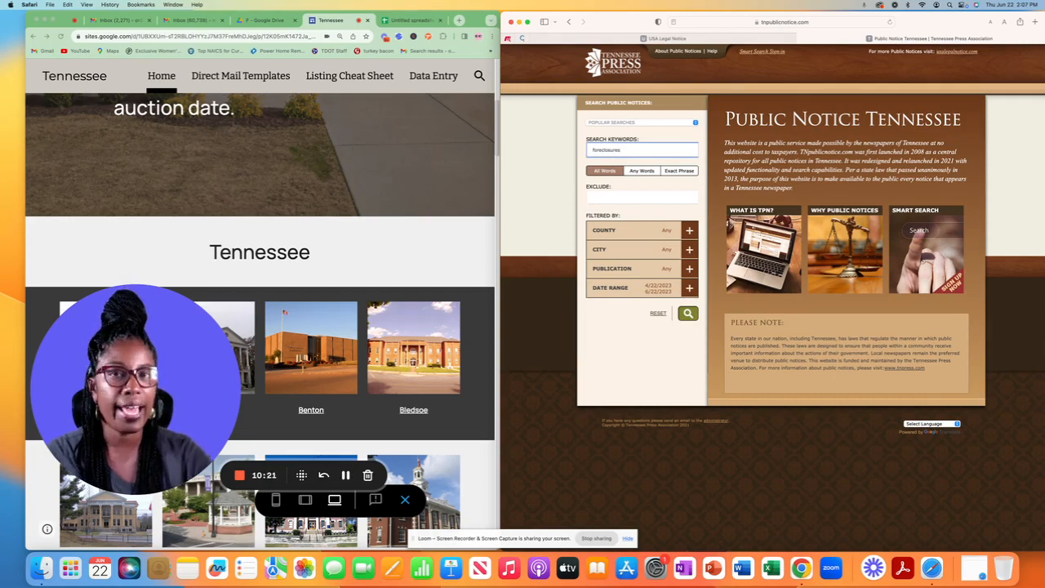
key(Return)
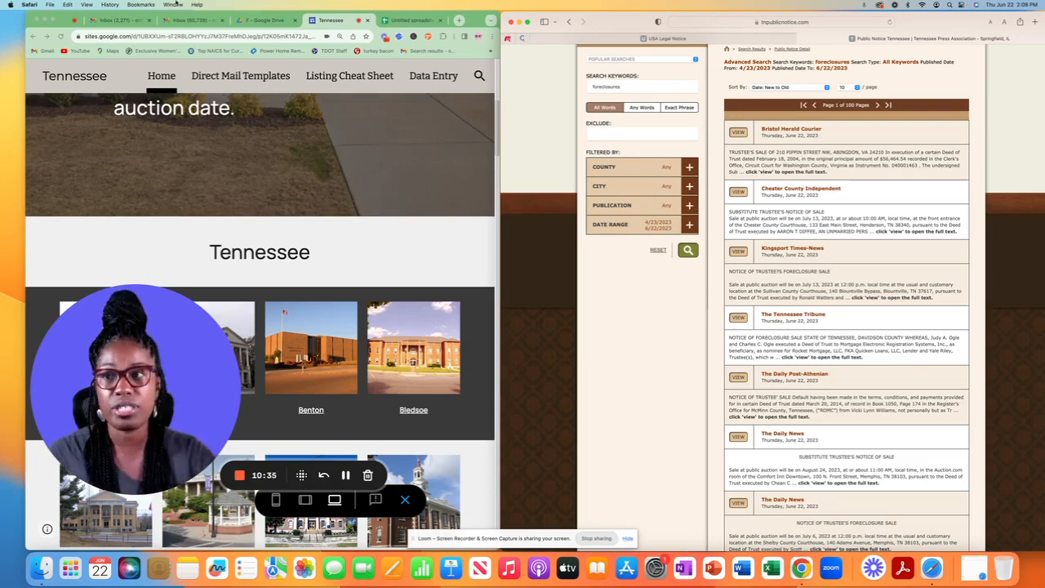
click(52, 19)
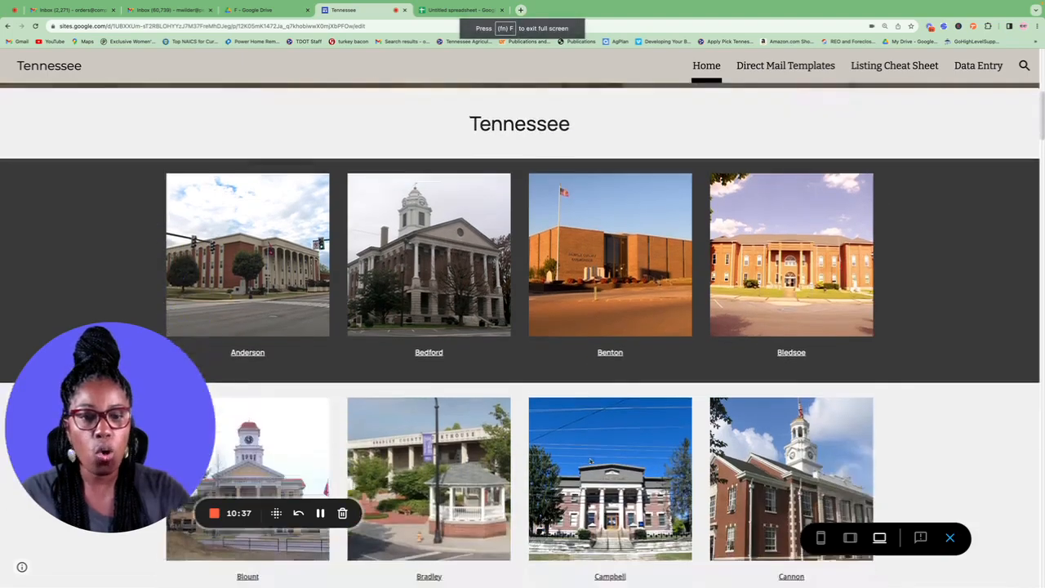
Step: Open the Campbell county page, then take the site window out of full screen
scroll(605, 429, down, 1)
click(604, 430)
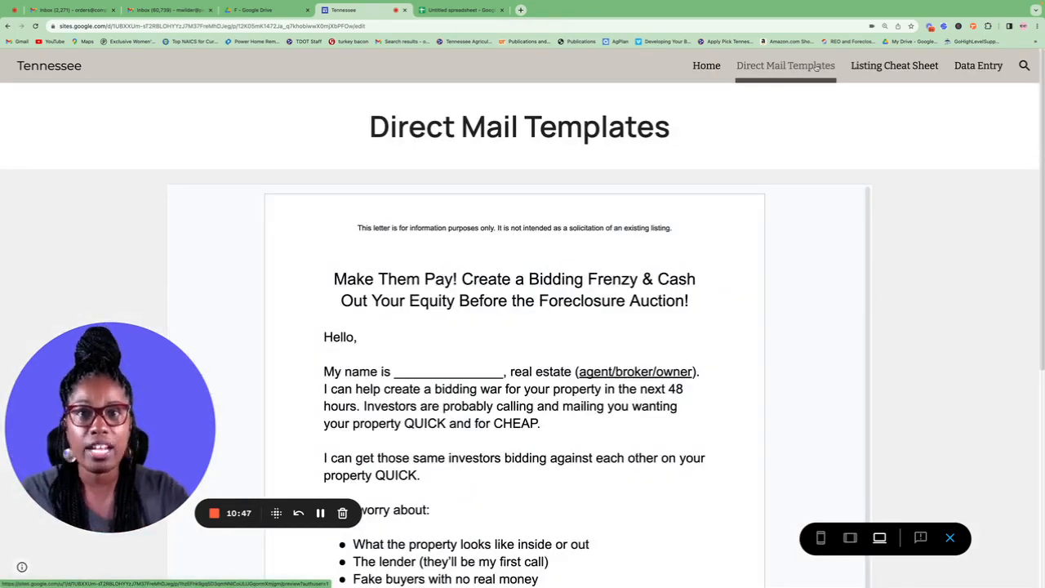
scroll(590, 224, down, 3)
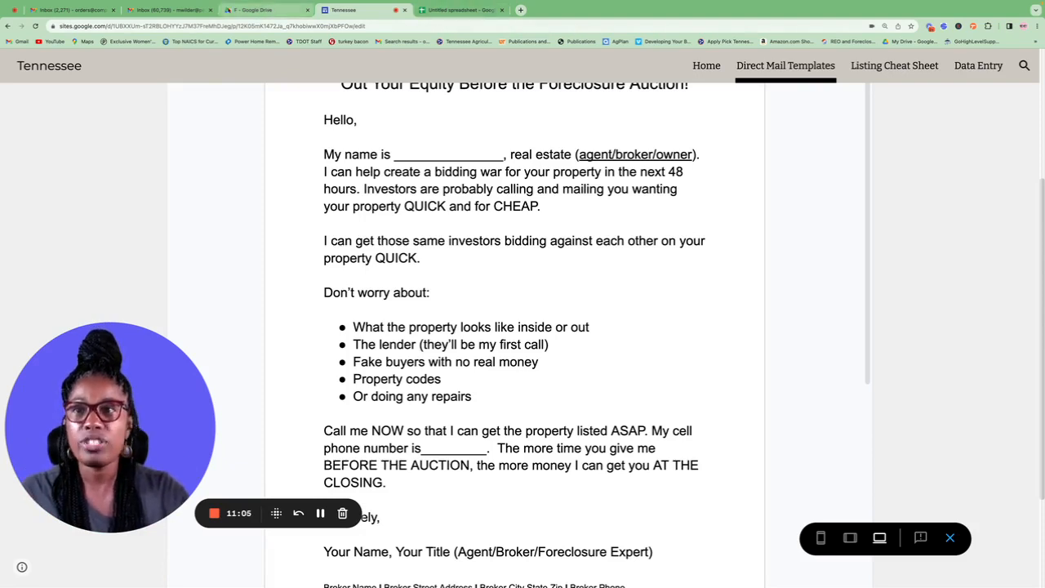
mouse_move(46, 2)
click(31, 18)
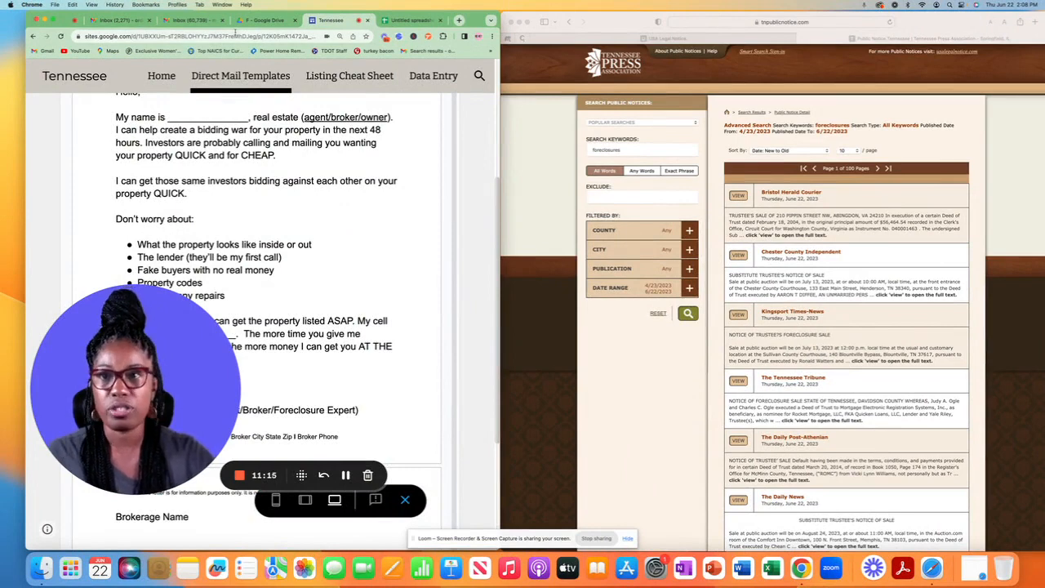
Step: Go back to Home and open the Data Entry page of Tennessee county buttons
scroll(157, 109, up, 5)
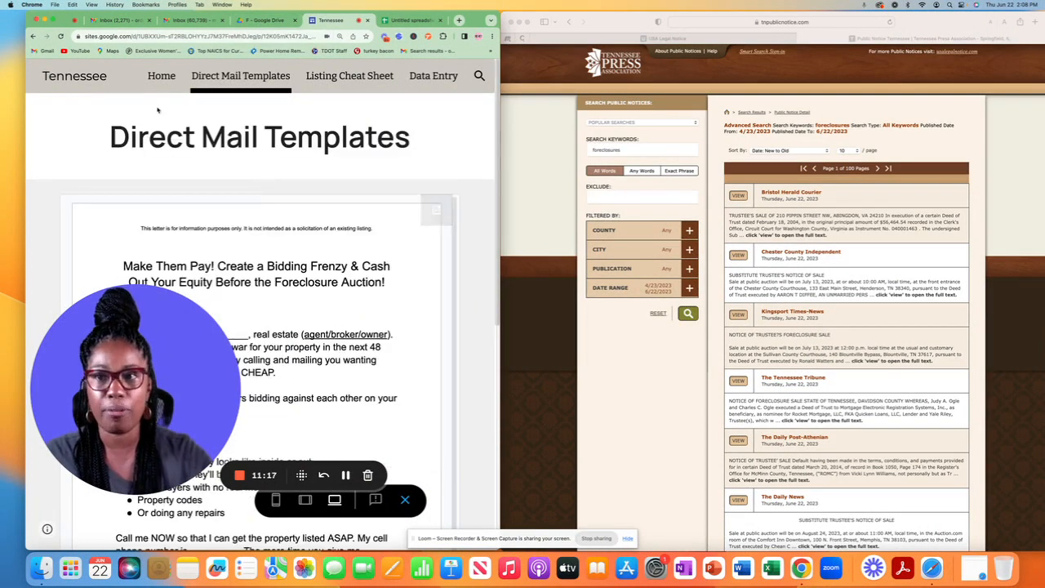
click(159, 76)
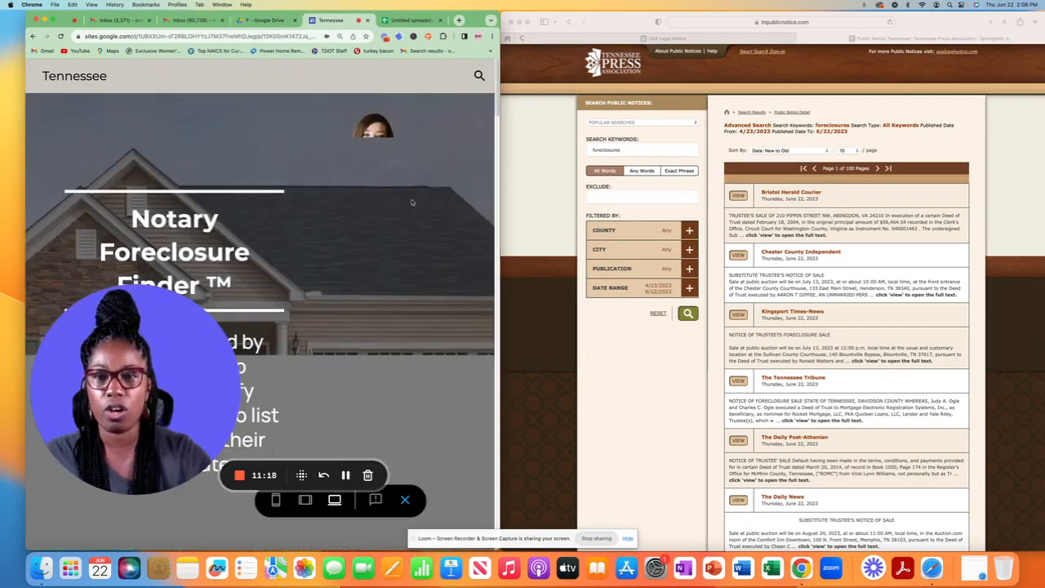
scroll(412, 203, down, 10)
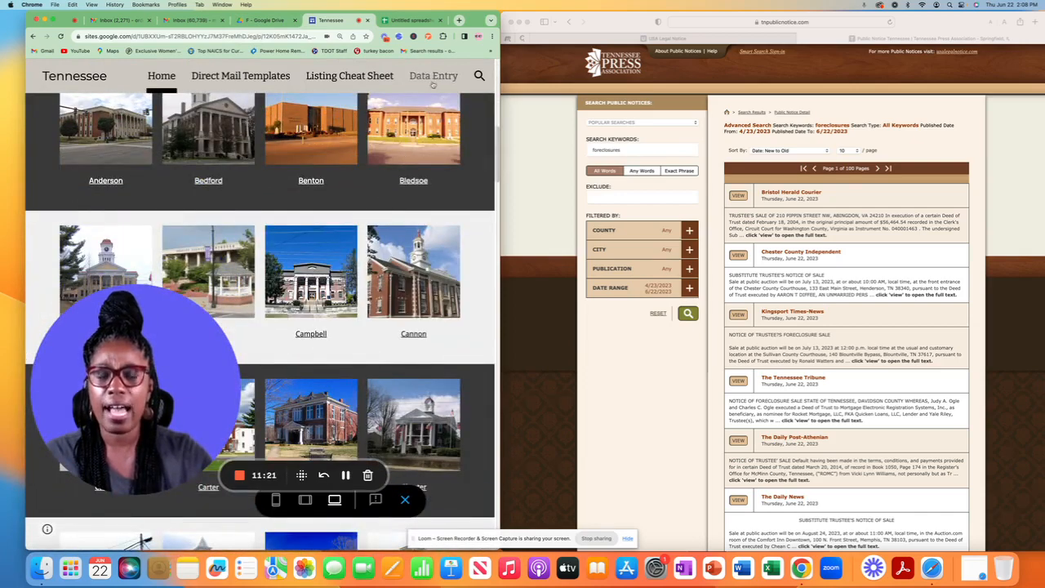
click(432, 77)
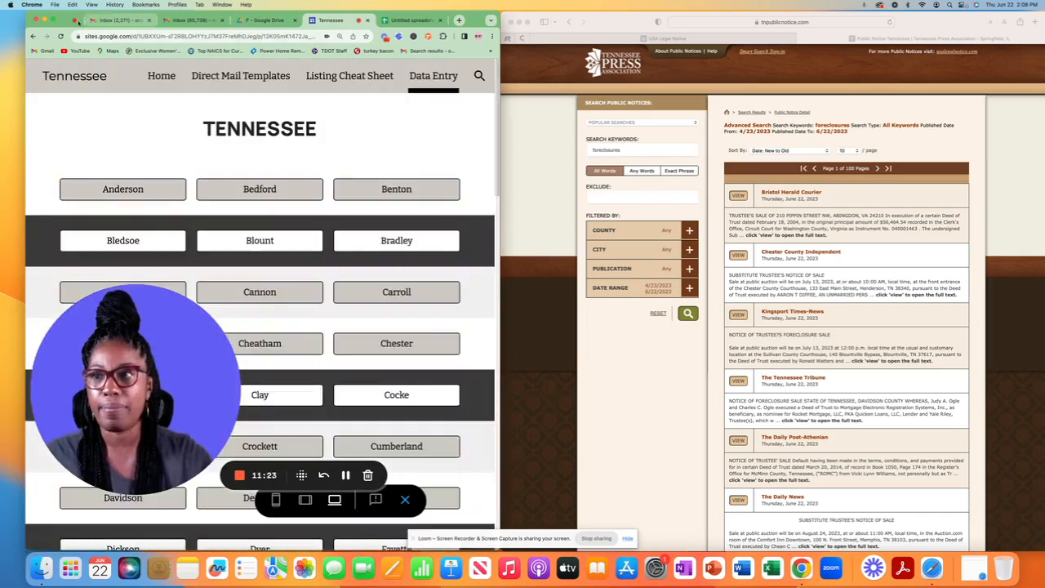
Step: Make the site window full screen and return to the Home page
click(54, 20)
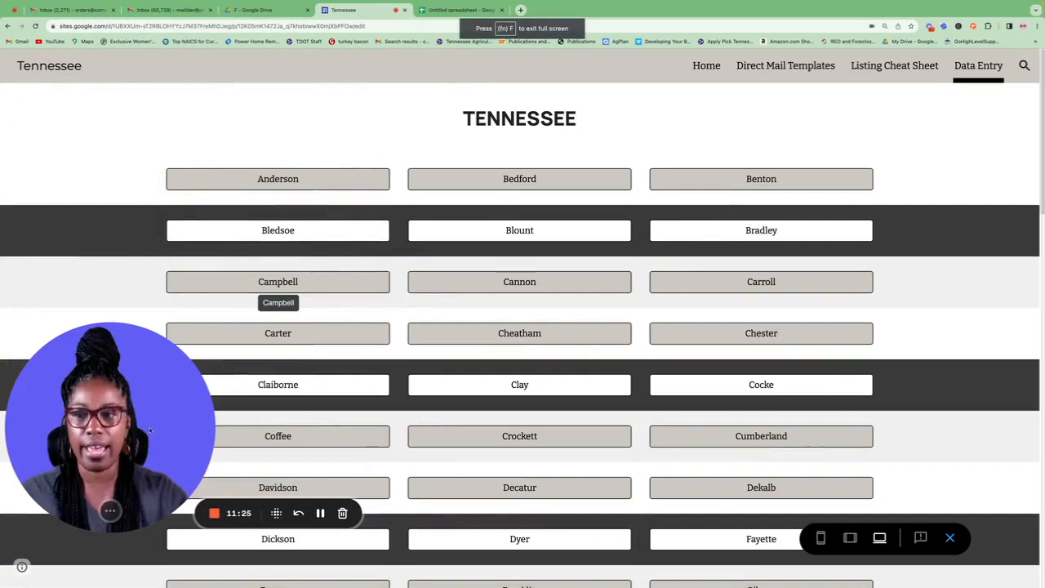
drag(149, 430, 163, 272)
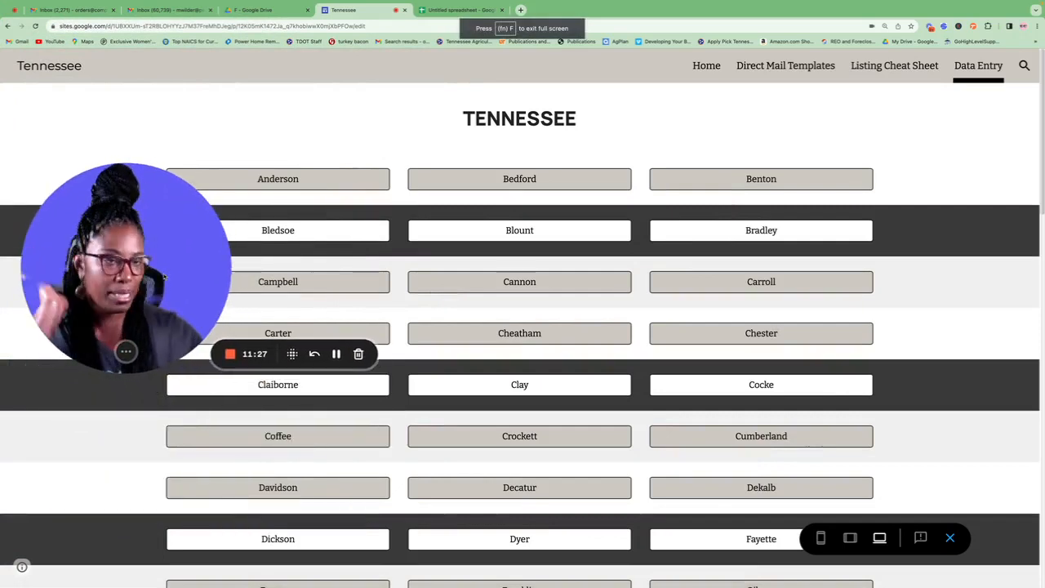
click(701, 68)
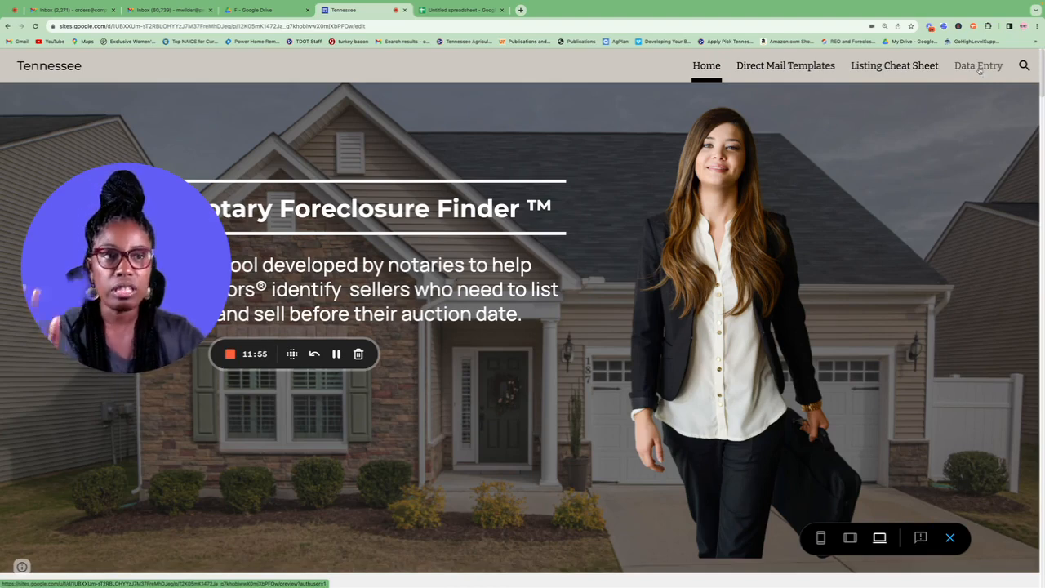
Step: Open the Anderson County entry form from Data Entry and tile the site beside Safari
click(980, 69)
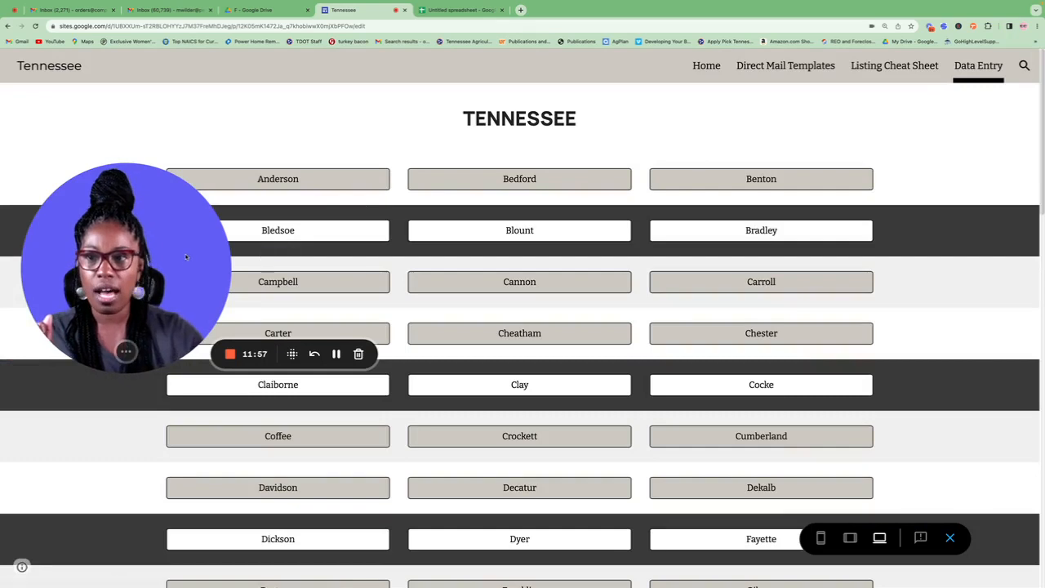
drag(151, 259, 170, 448)
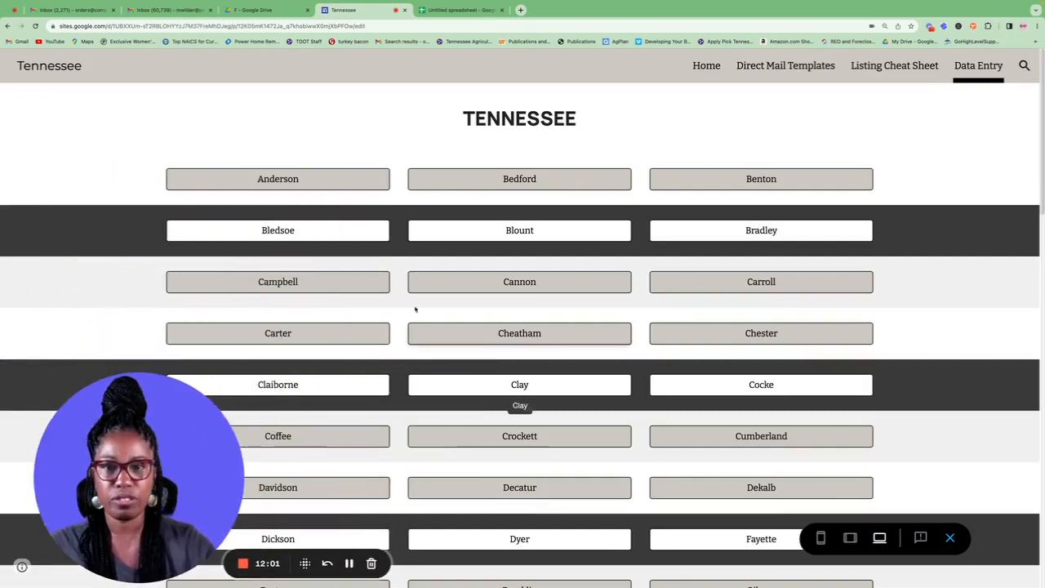
click(280, 181)
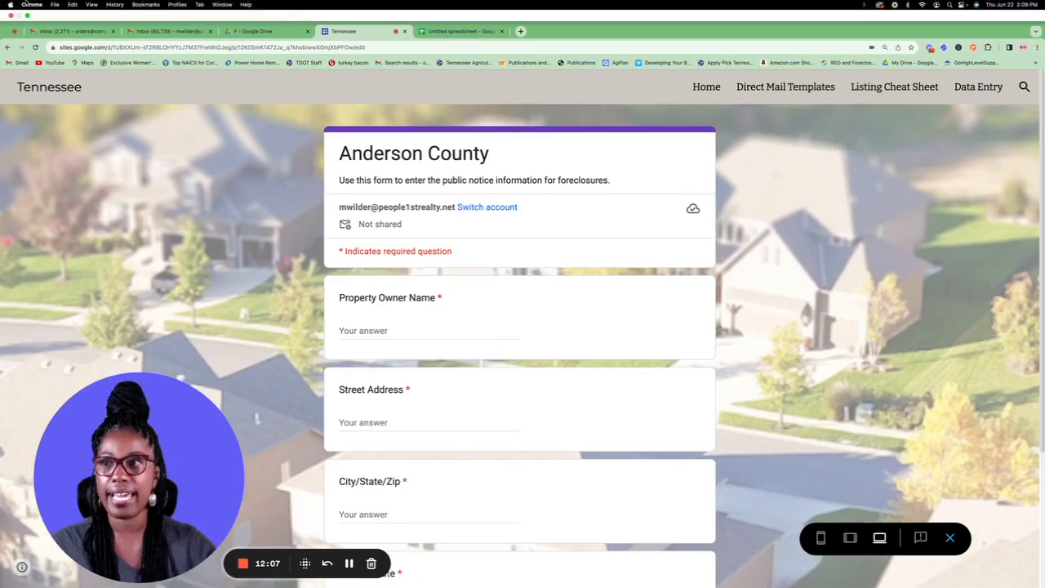
click(27, 15)
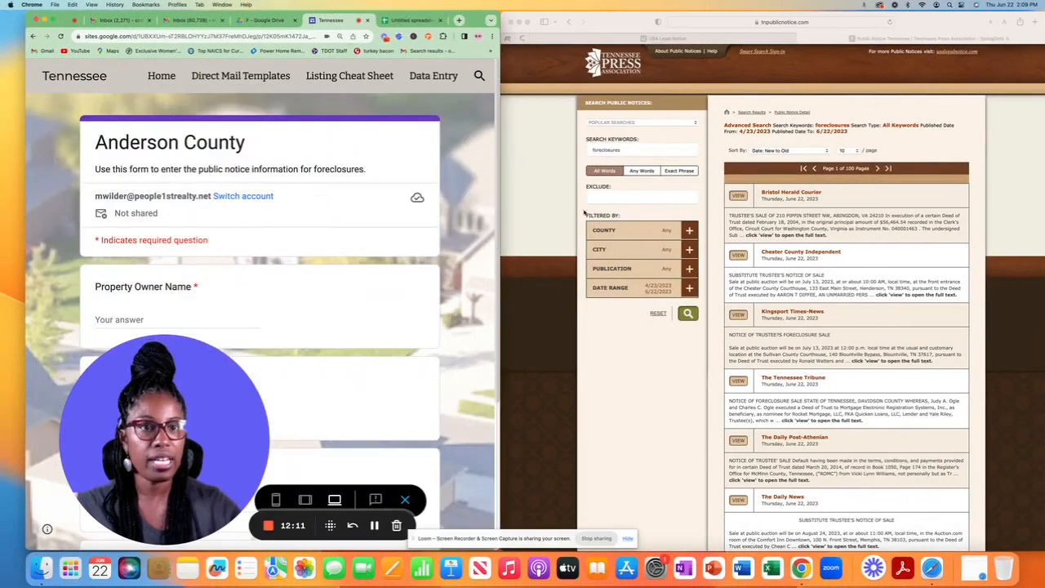
scroll(631, 176, up, 2)
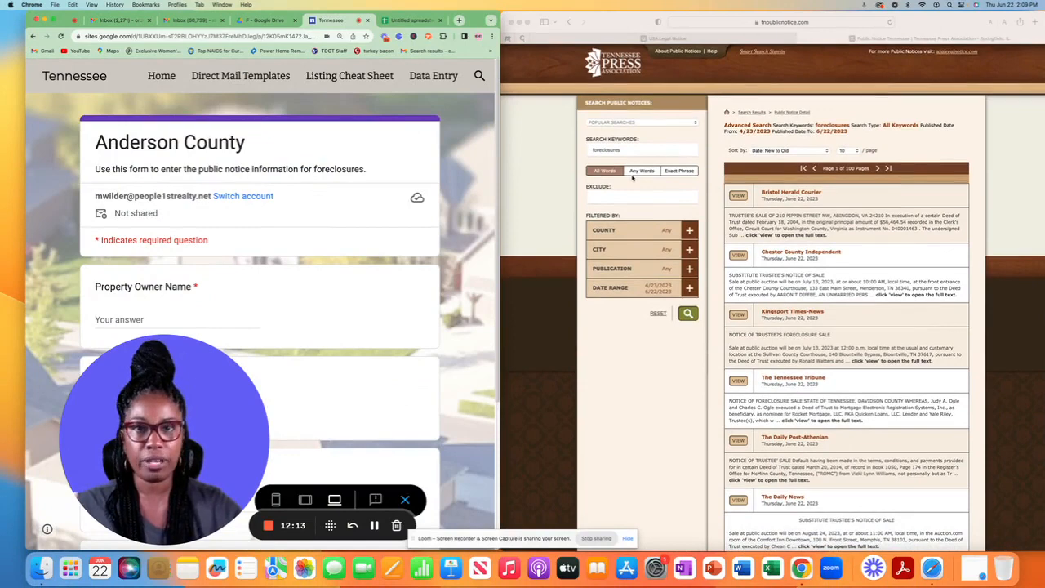
Step: Filter the foreclosure notices to Anderson County and open the first Roane County News result
click(690, 231)
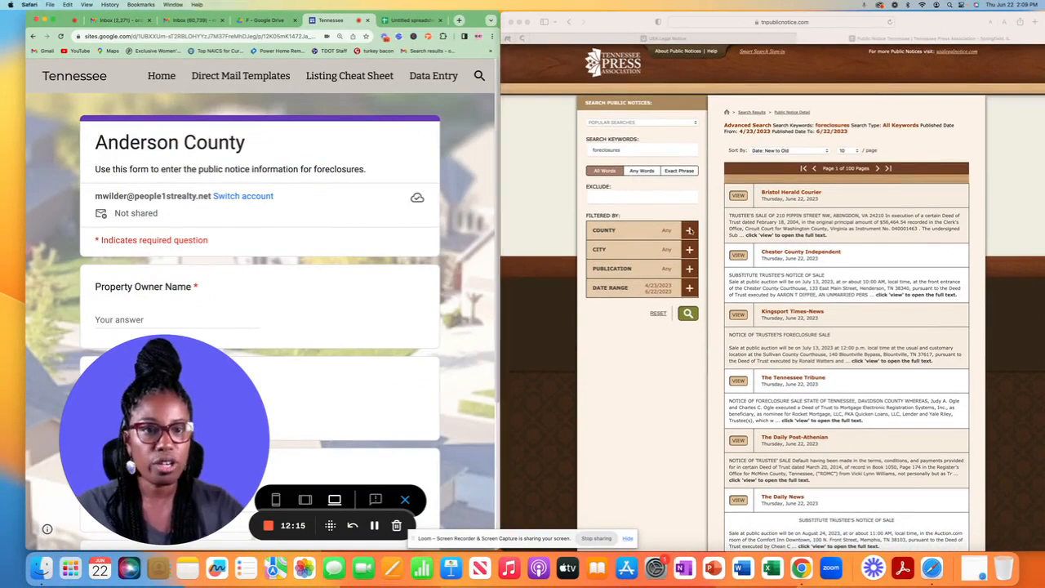
click(690, 231)
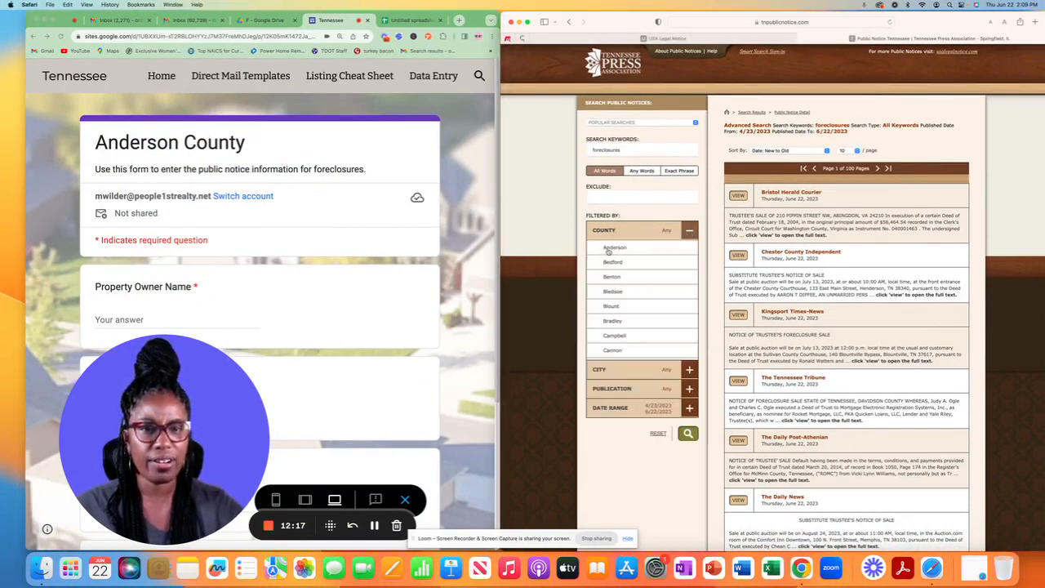
click(608, 249)
scroll(609, 252, down, 1)
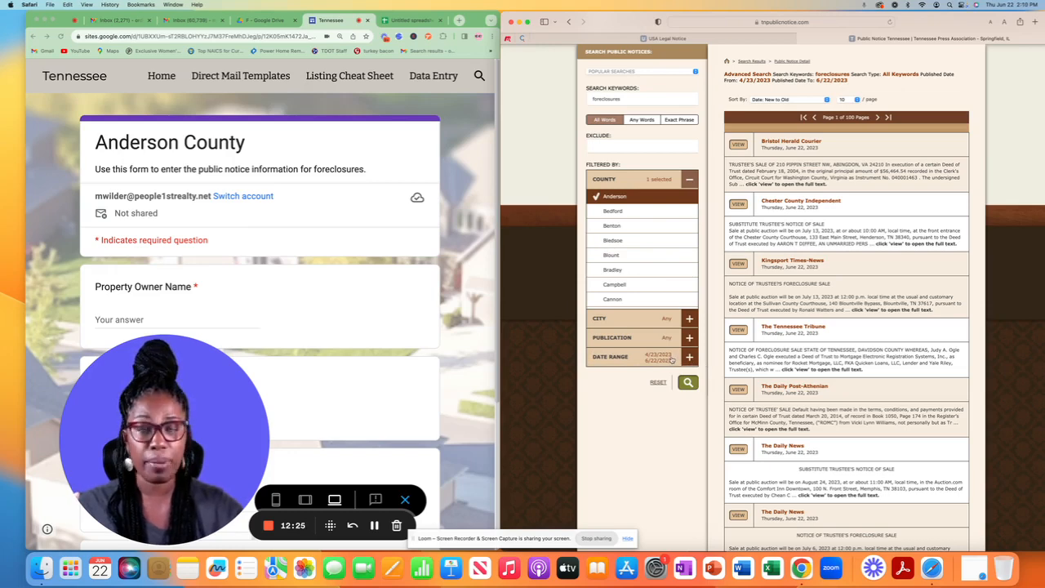
click(691, 382)
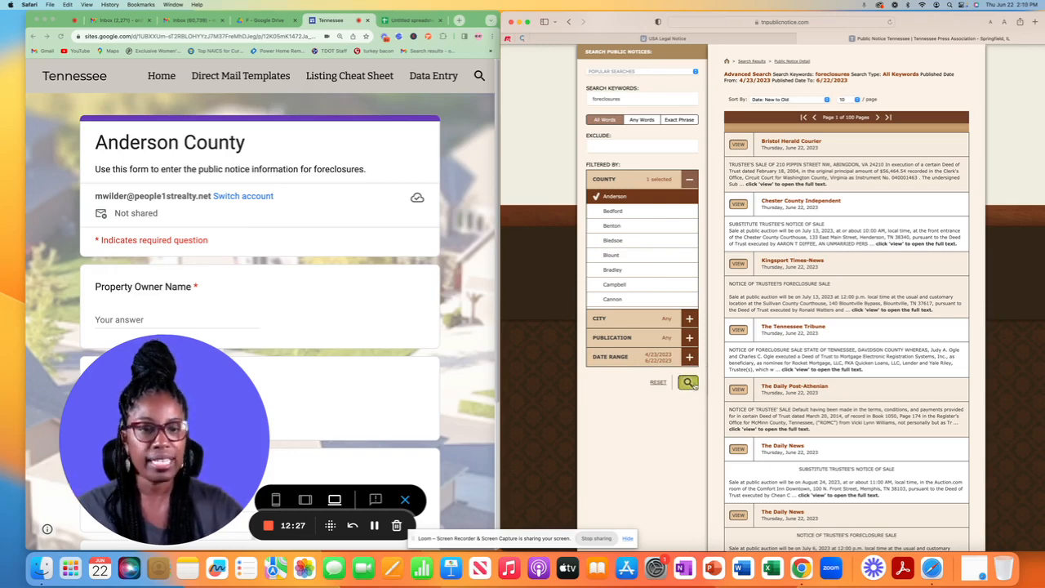
scroll(694, 386, down, 2)
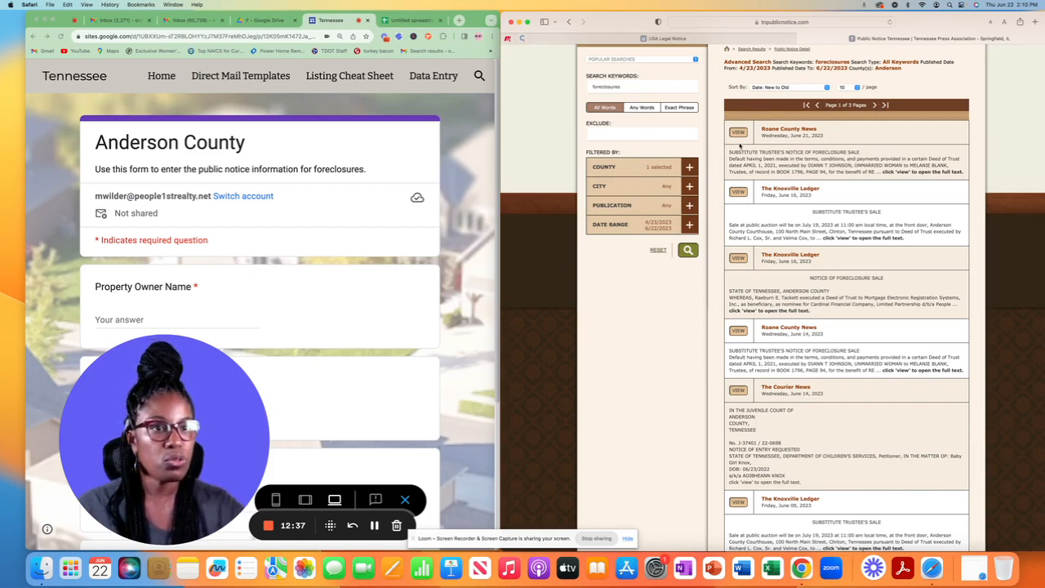
click(739, 132)
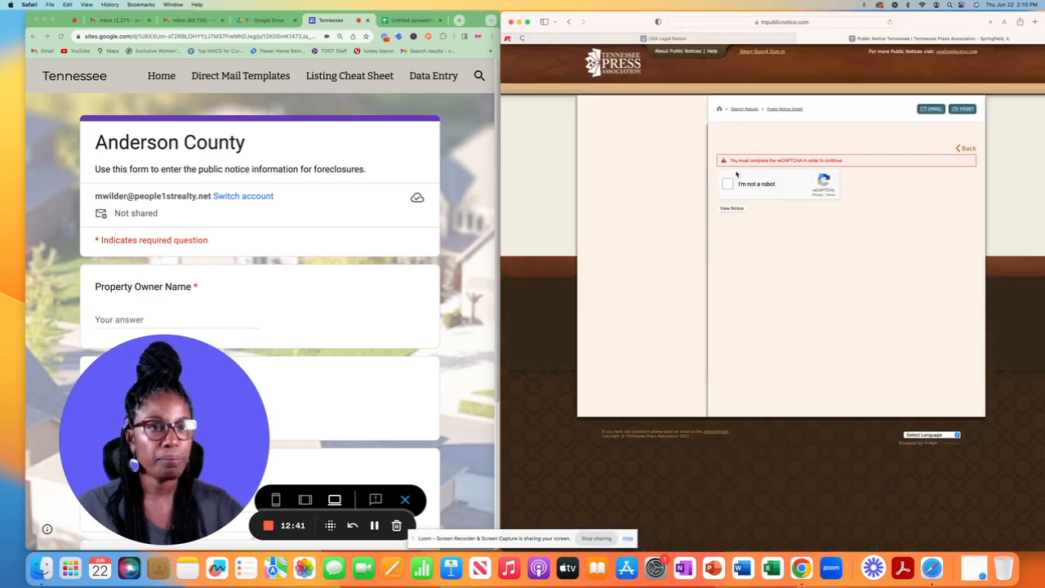
Step: Pass the reCAPTCHA by selecting the four bridge images, then view the full notice text
click(727, 186)
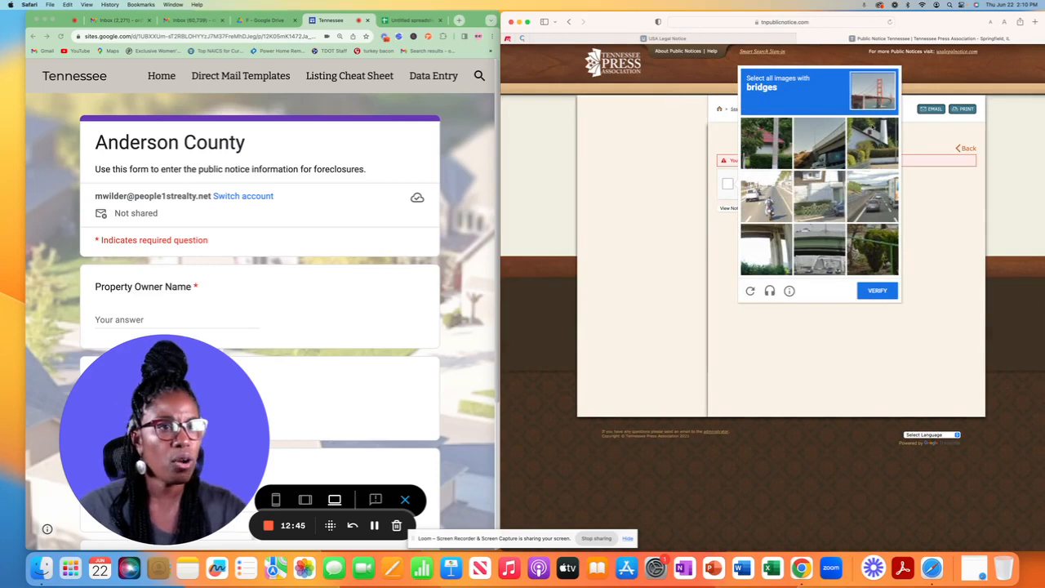
click(816, 151)
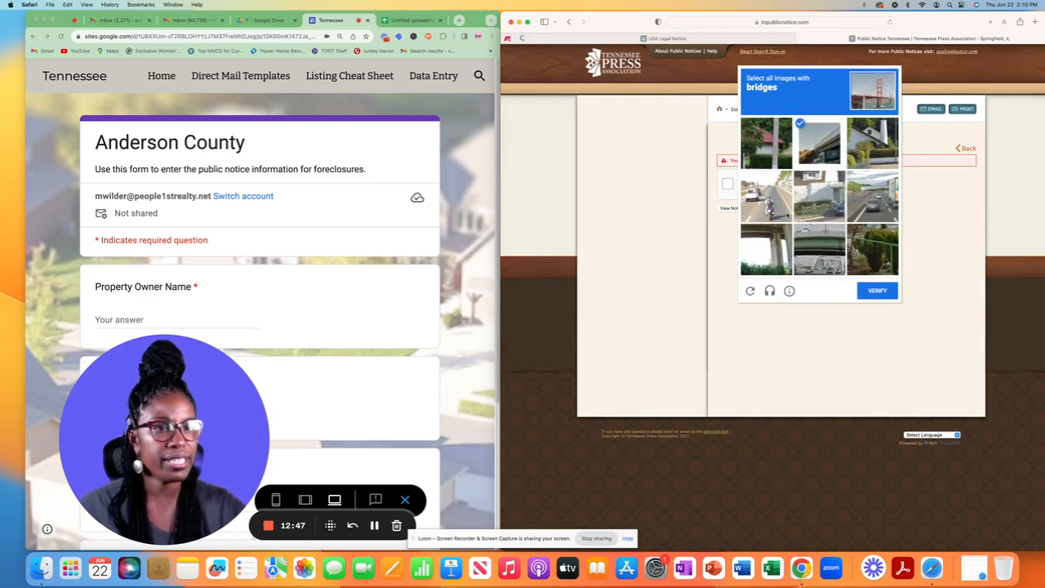
click(870, 204)
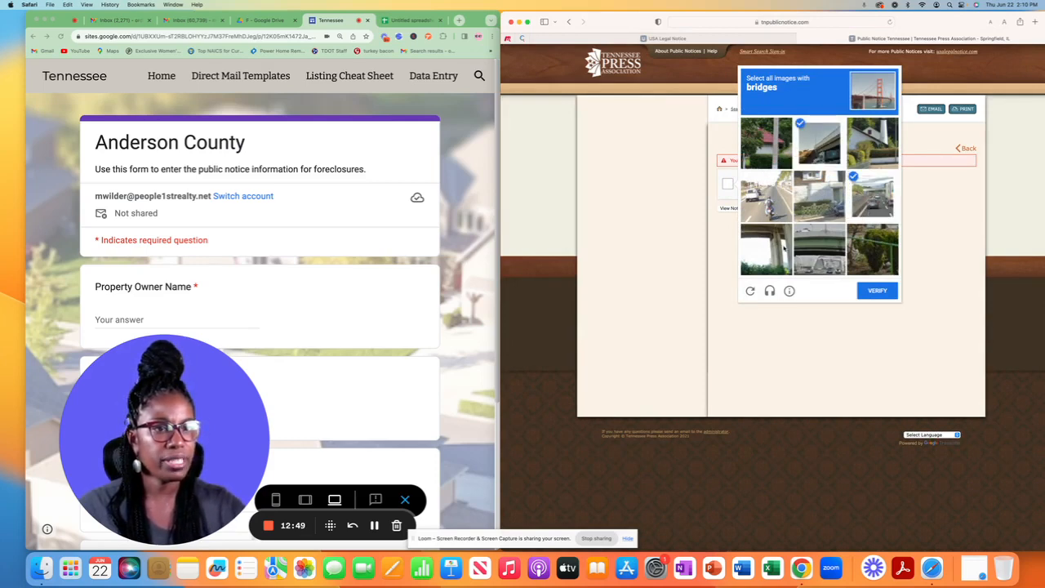
click(766, 249)
click(819, 249)
click(876, 290)
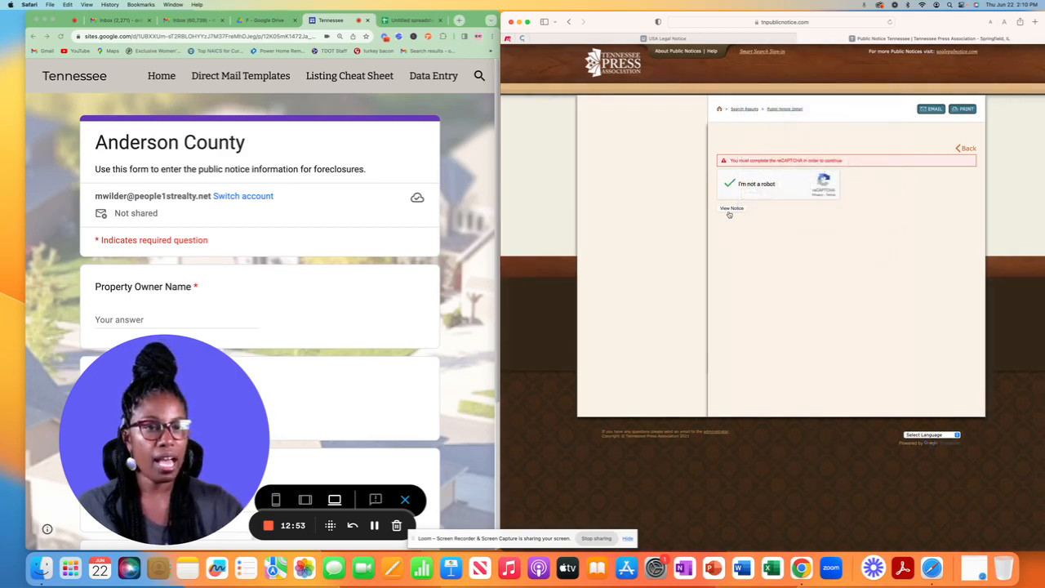
click(731, 209)
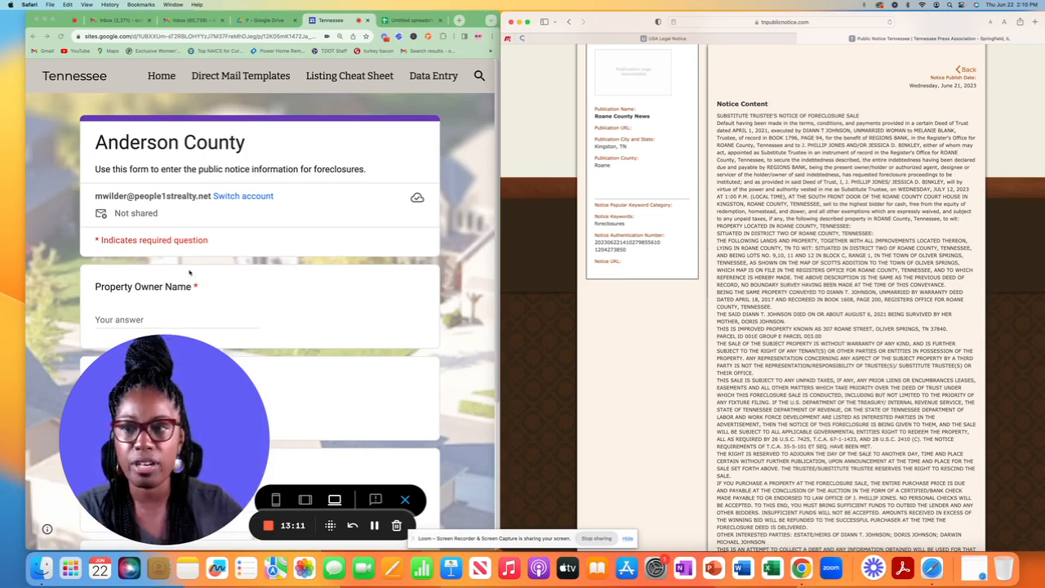
Step: Copy the owner's name from the Roane County notice into the form's Property Owner Name field
scroll(190, 272, down, 2)
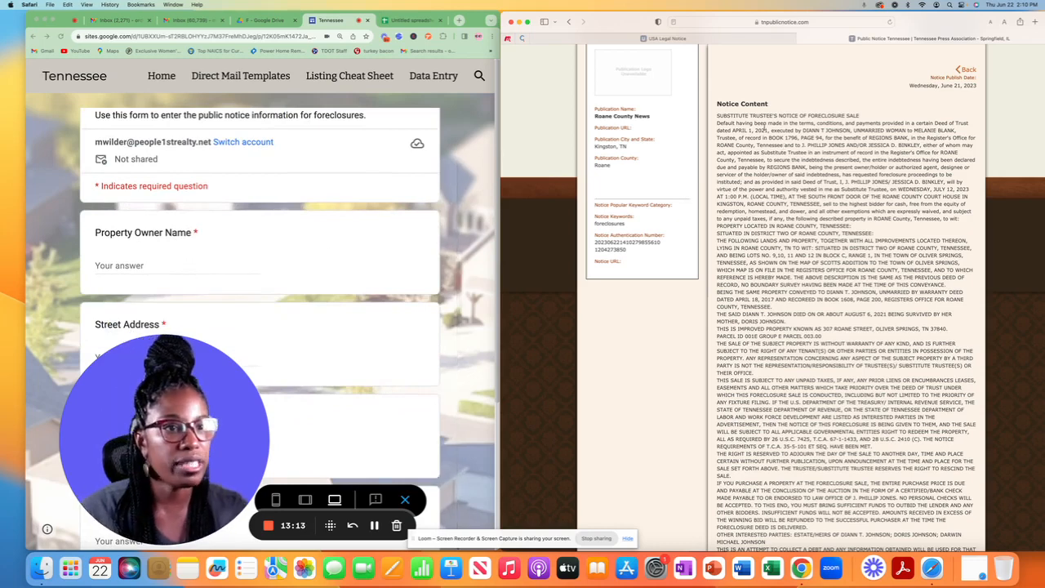
drag(716, 123, 904, 144)
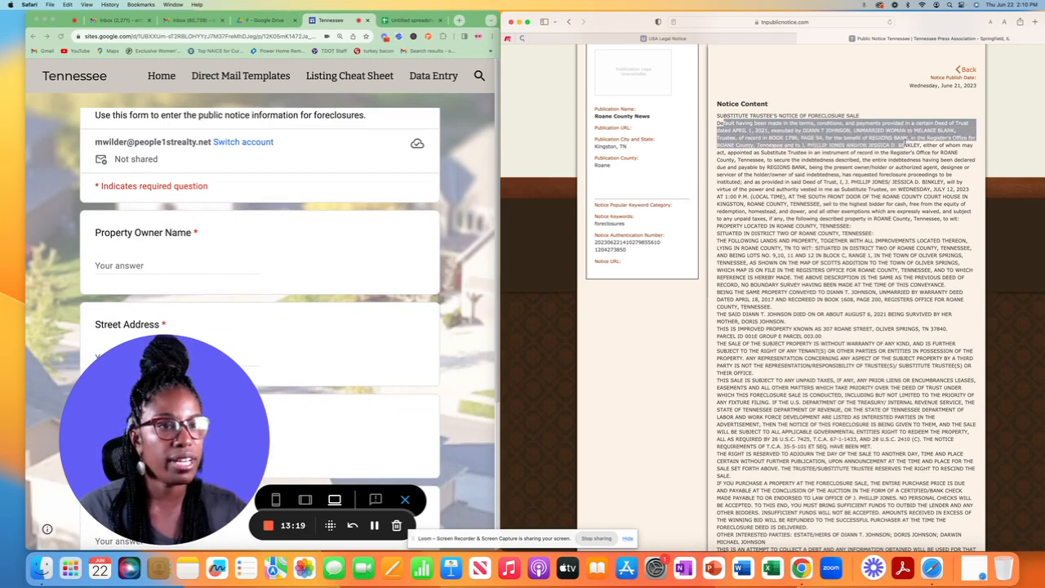
click(801, 131)
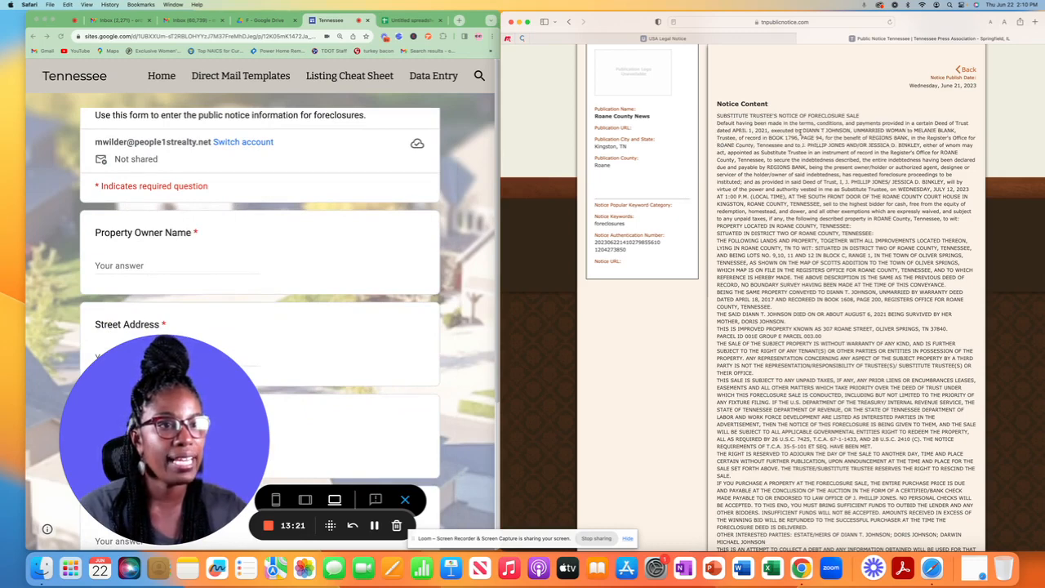
drag(802, 131, 850, 130)
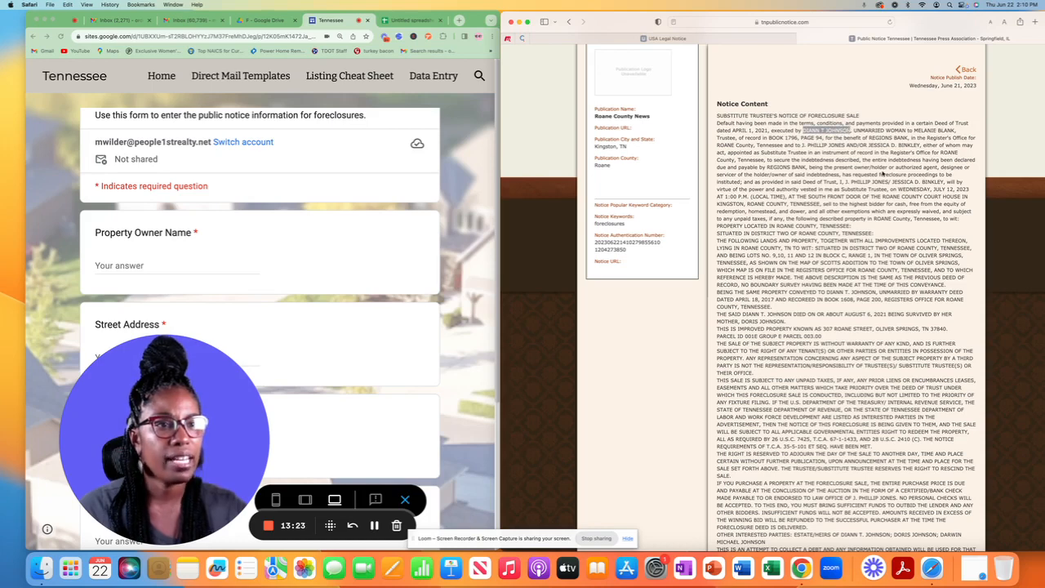
click(118, 268)
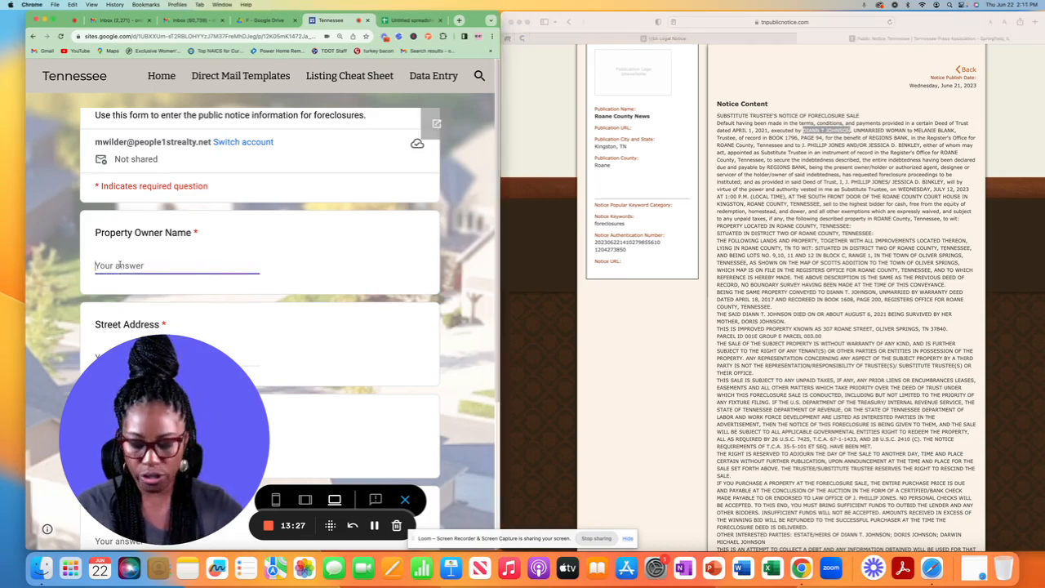
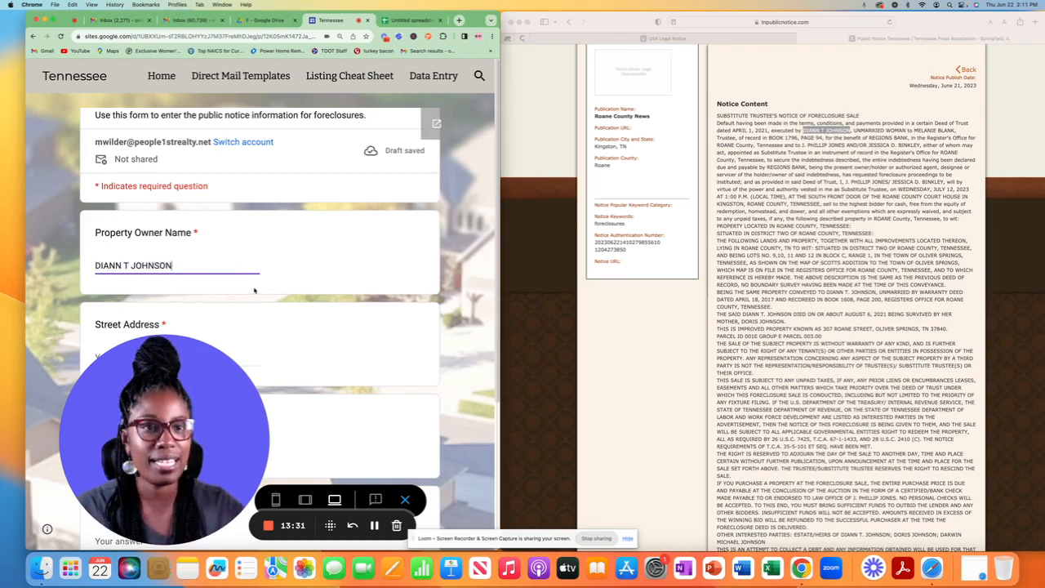
scroll(100, 266, down, 3)
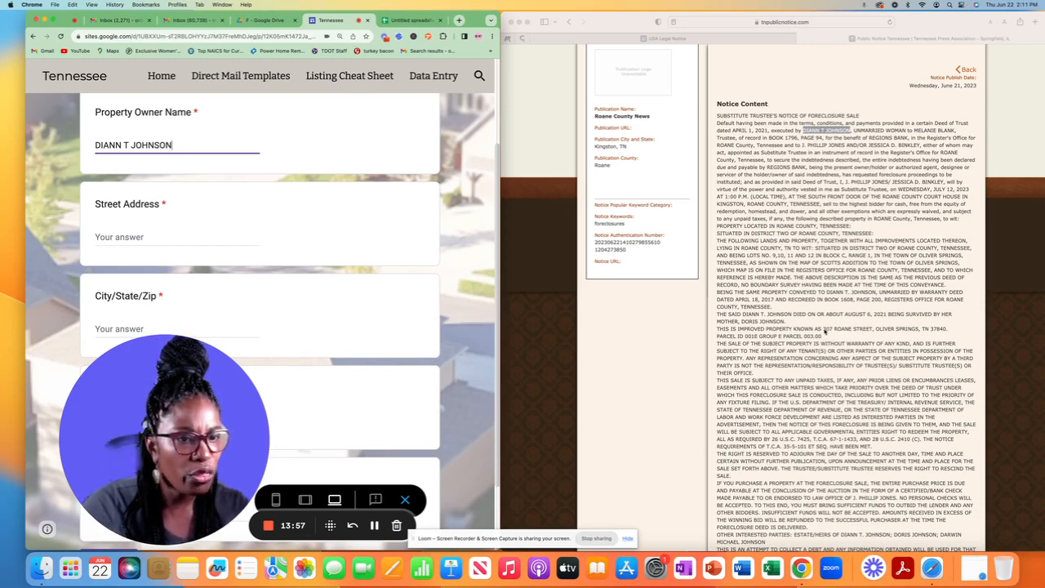
click(824, 331)
drag(822, 329, 874, 328)
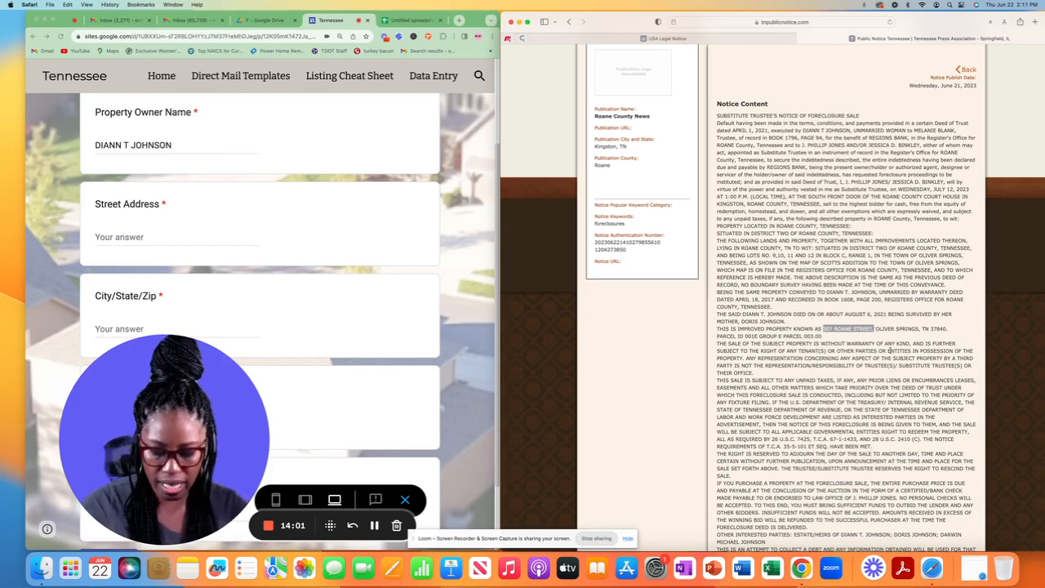
click(165, 236)
click(164, 236)
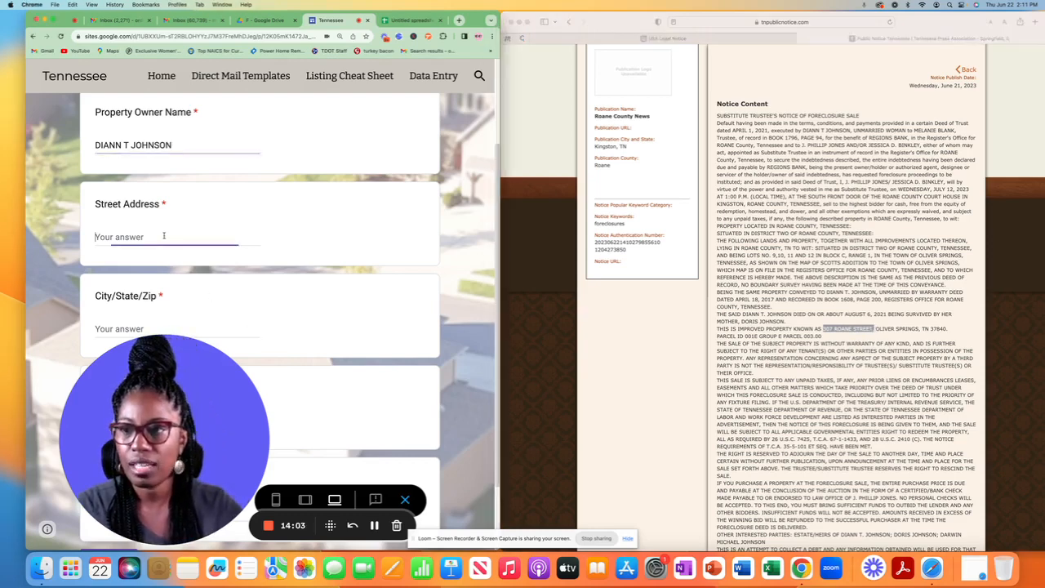
scroll(171, 237, down, 2)
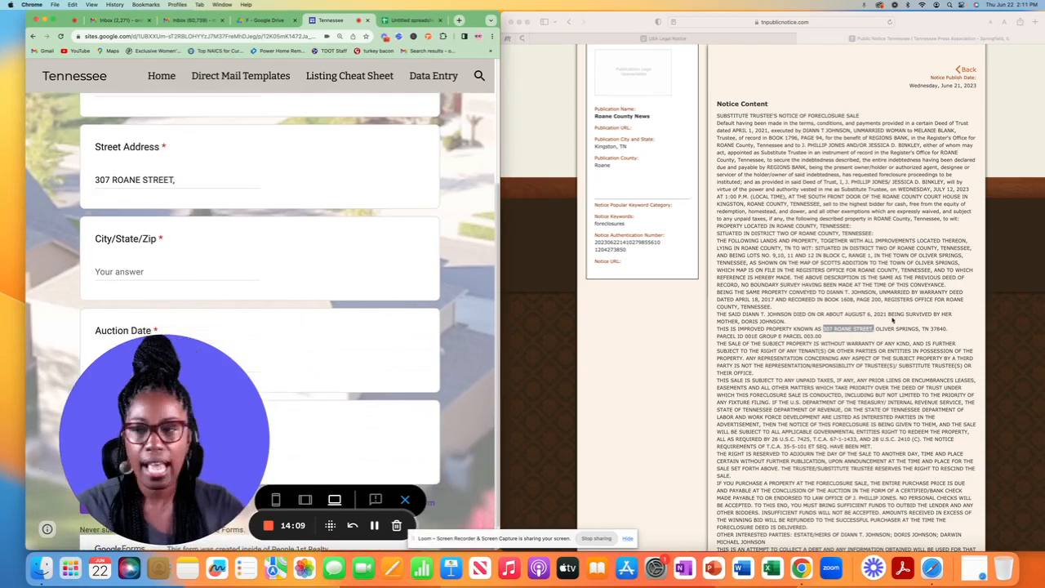
Step: Paste 'OLIVER SPRINGS, TN 37840.' from the notice into the City/State/Zip field
click(892, 320)
drag(875, 328, 948, 329)
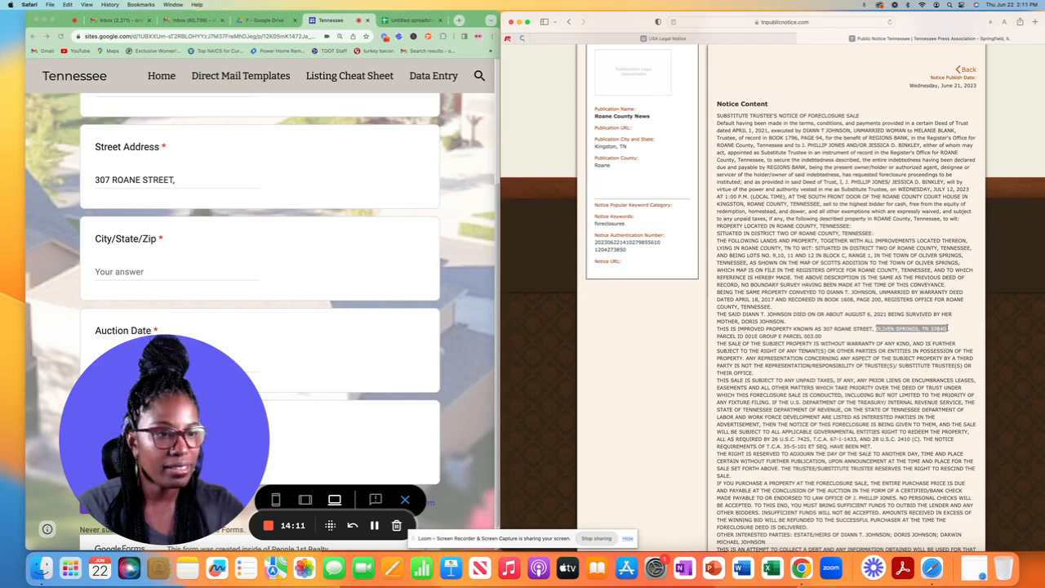
click(193, 287)
click(176, 270)
text(OLIVER SPRINGS, TN 37840.)
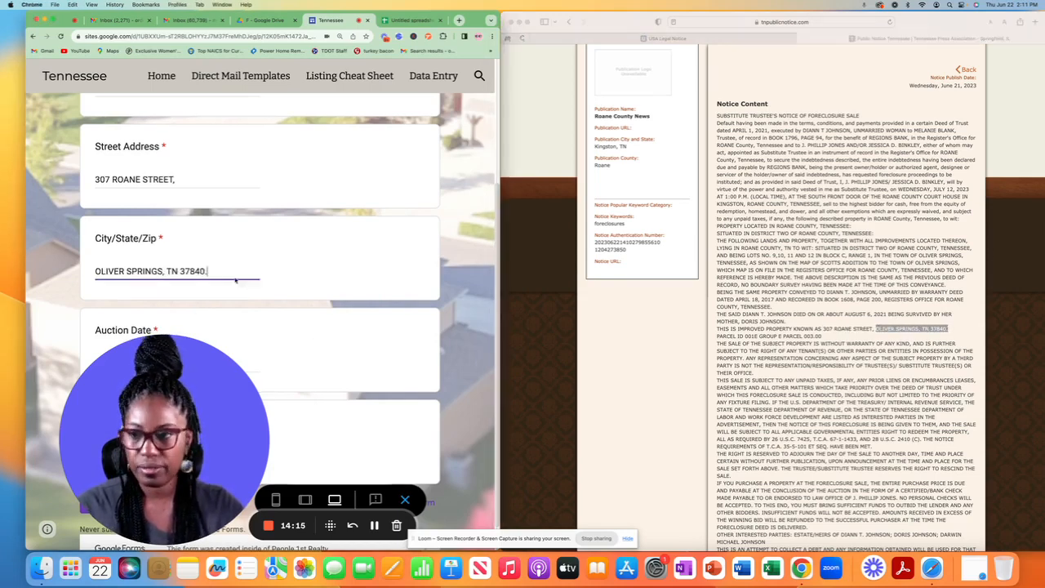
scroll(245, 286, down, 1)
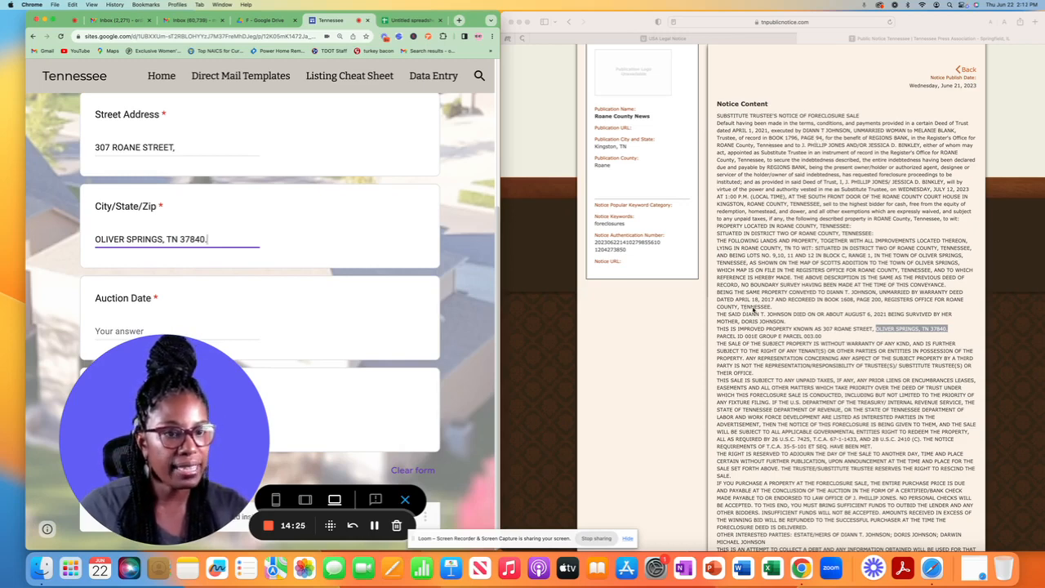
scroll(851, 300, down, 5)
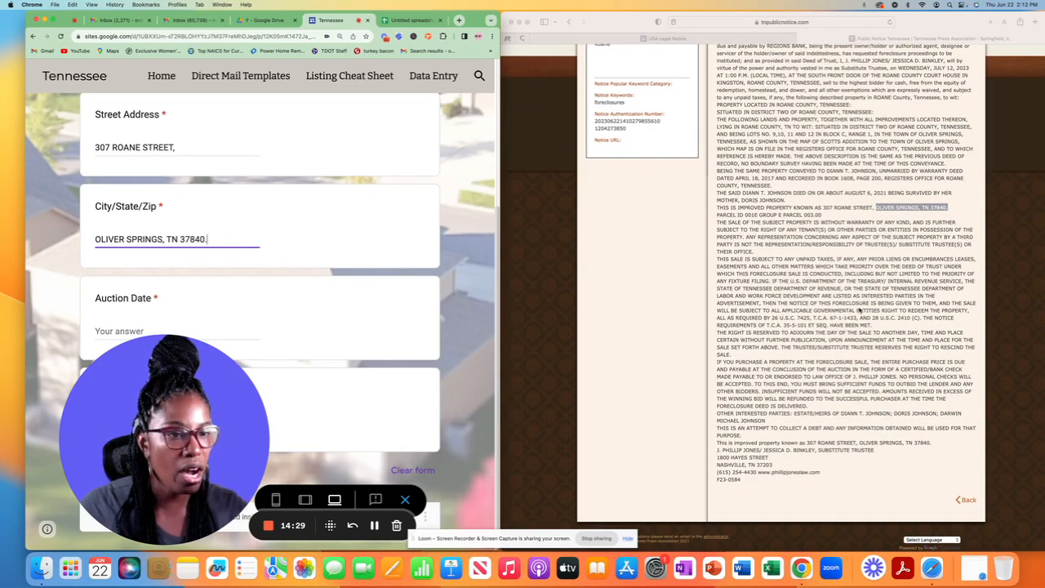
scroll(859, 311, up, 3)
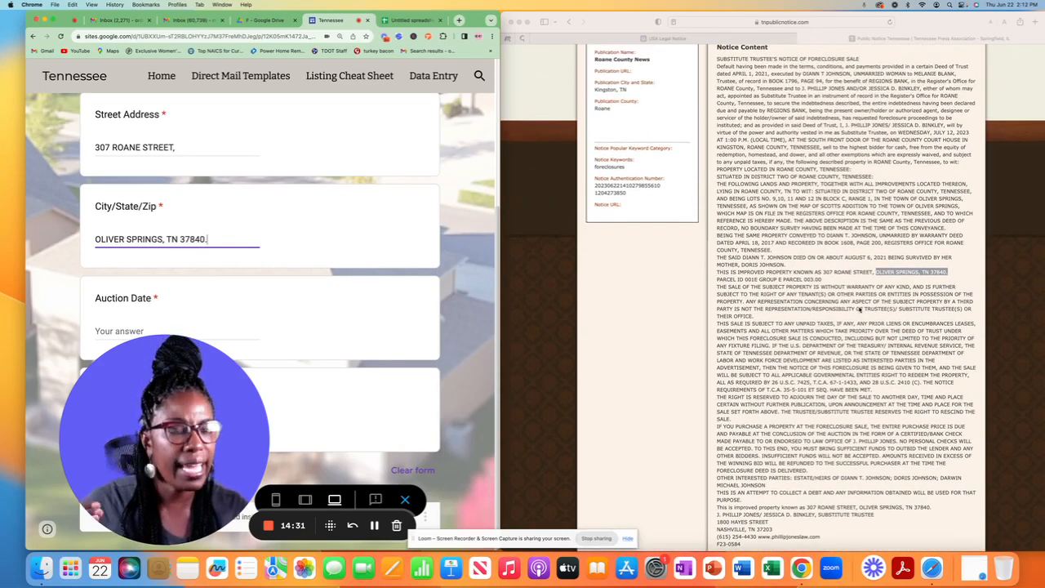
scroll(859, 309, up, 3)
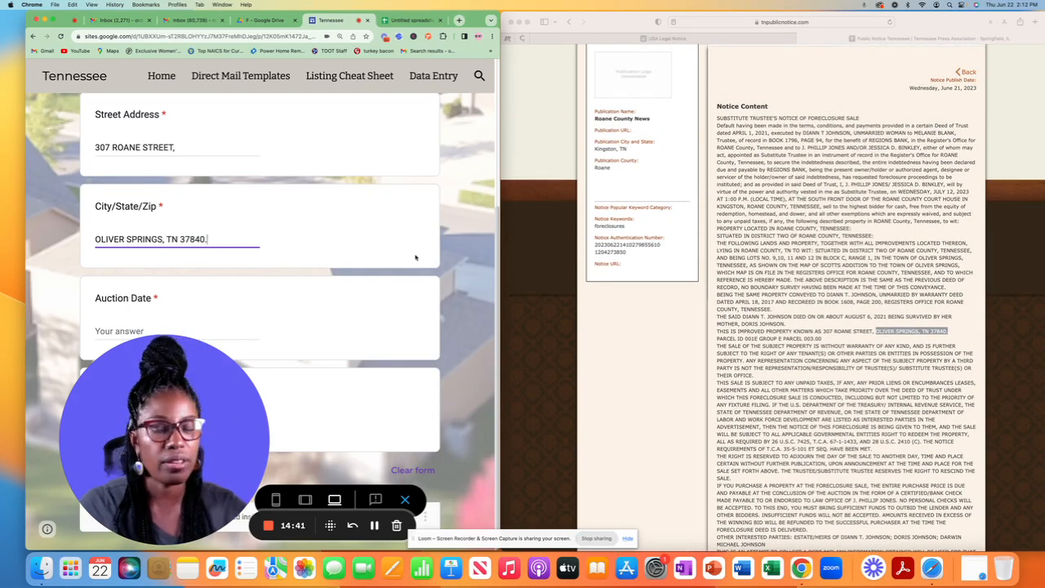
Step: Enter July 12, 2023 as the Auction Date
click(174, 325)
click(175, 324)
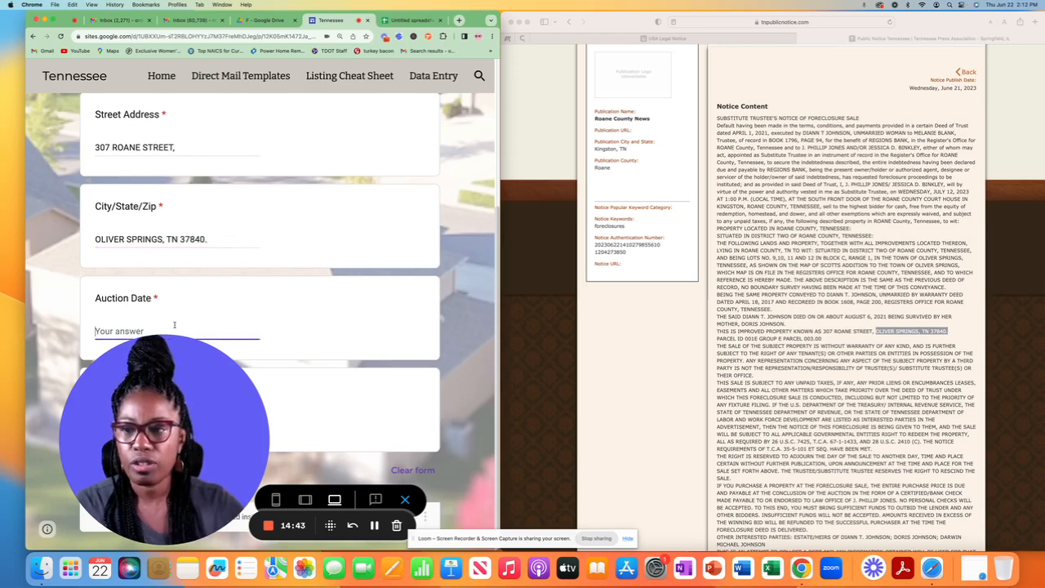
text(July 1)
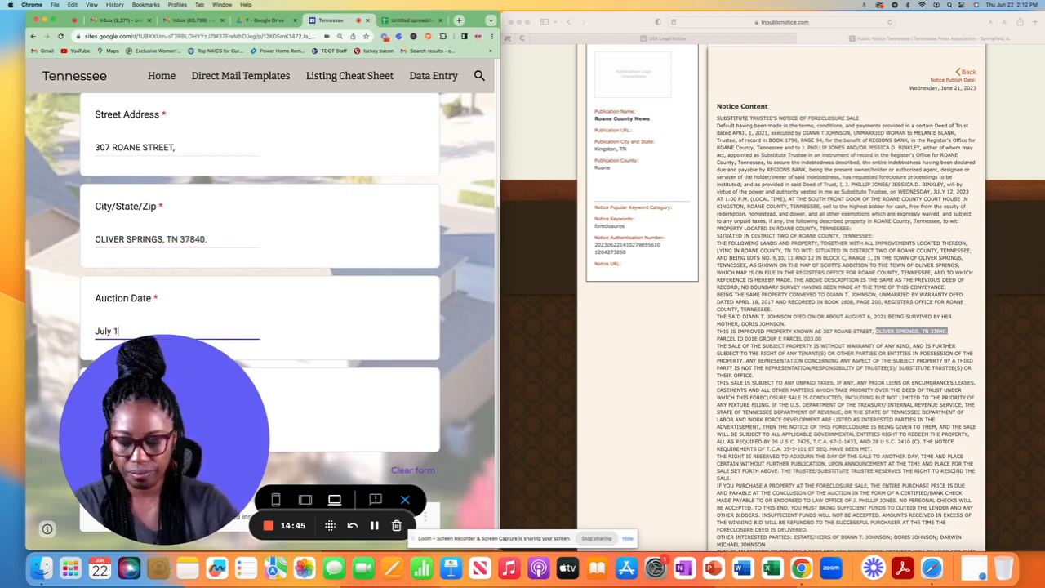
text(2, 2023)
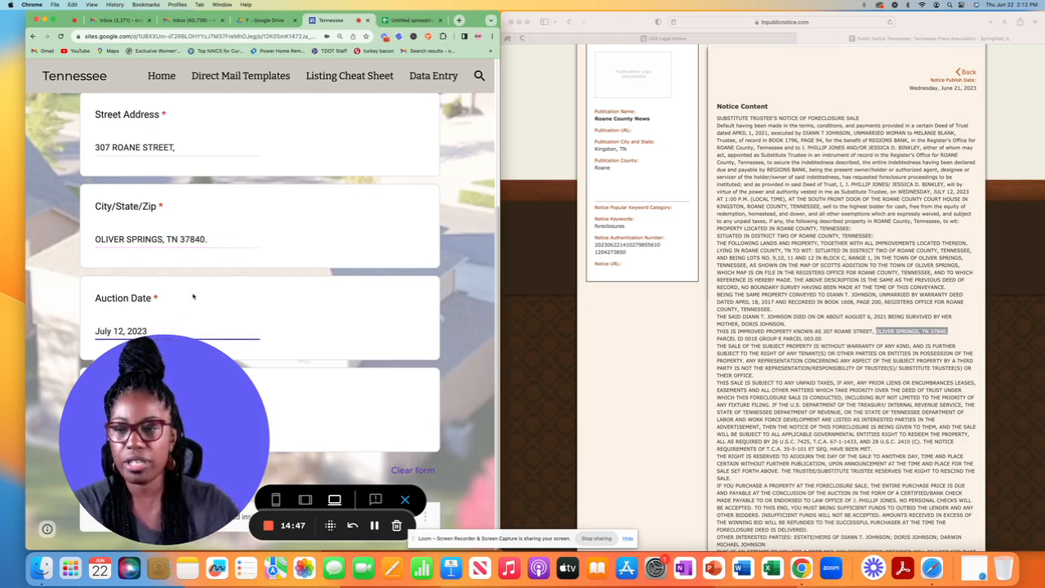
drag(163, 425, 389, 424)
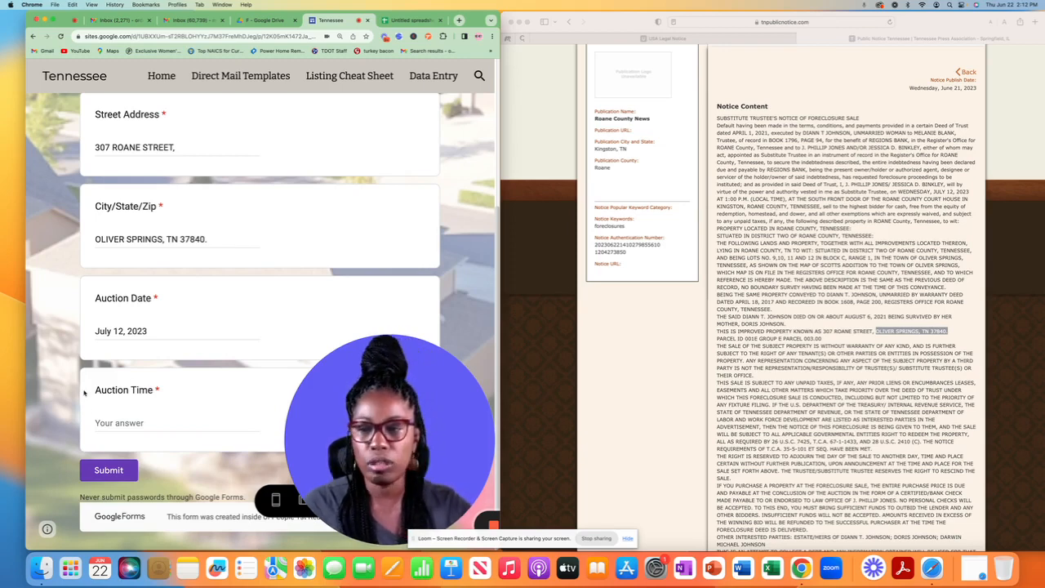
Step: Enter 1:00 PM as the Auction Time and submit the form
click(100, 425)
text(1:)
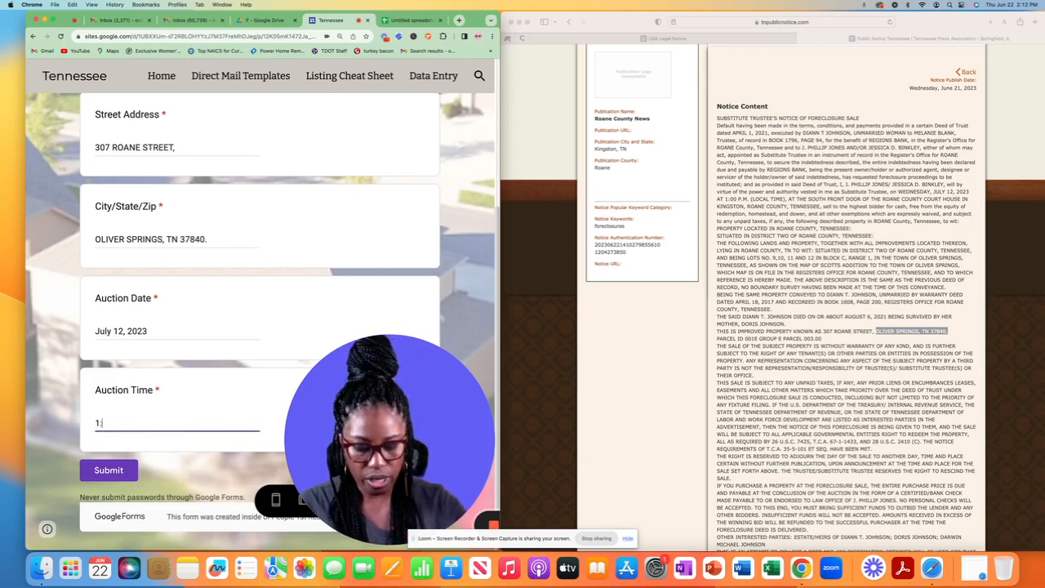
text(00 PM)
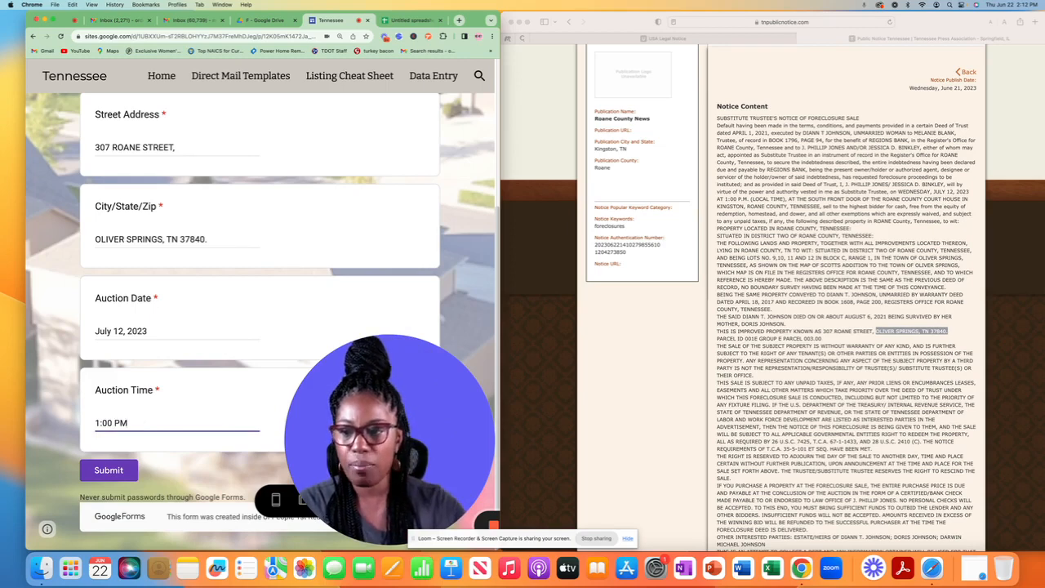
click(115, 471)
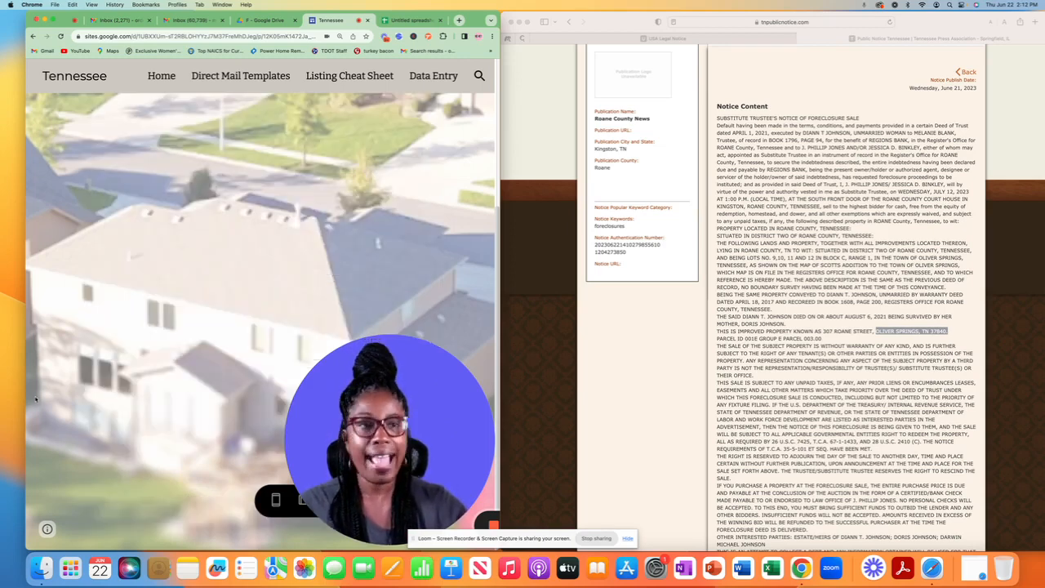
Step: From the full-screen home page, open the Anderson County responses sheet to confirm the new entry
click(152, 79)
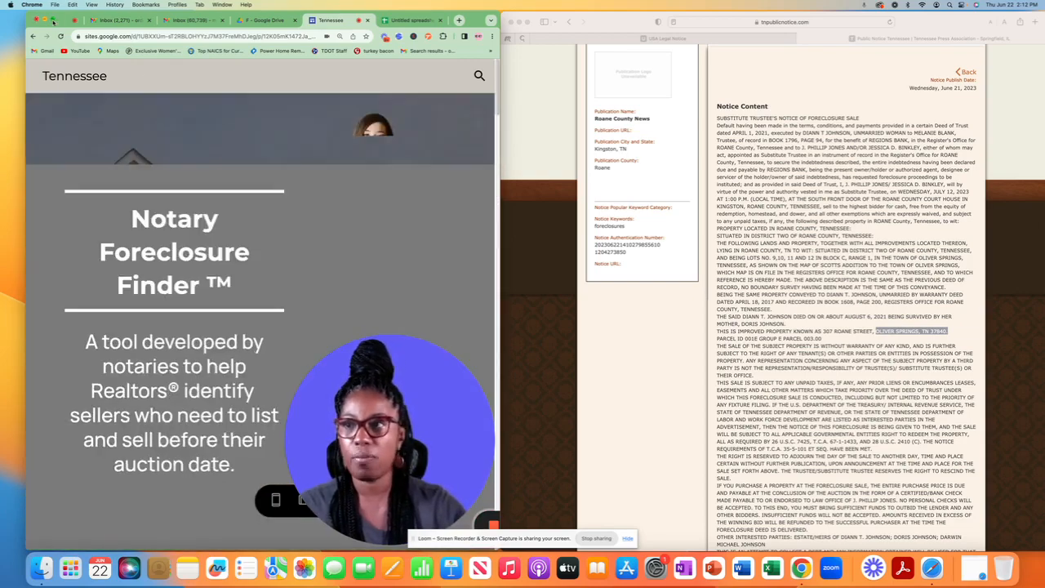
click(52, 20)
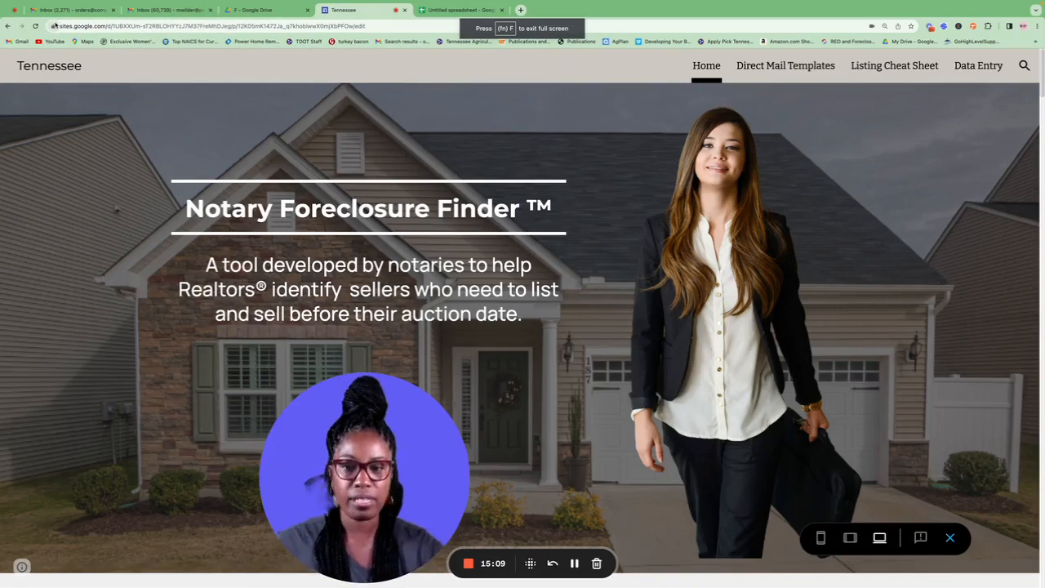
scroll(621, 106, down, 10)
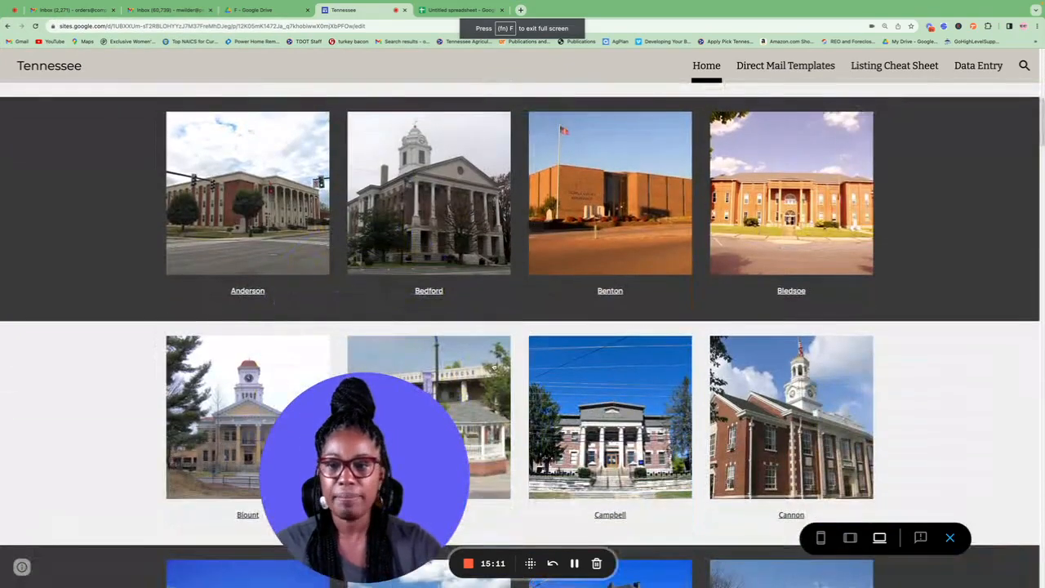
click(232, 245)
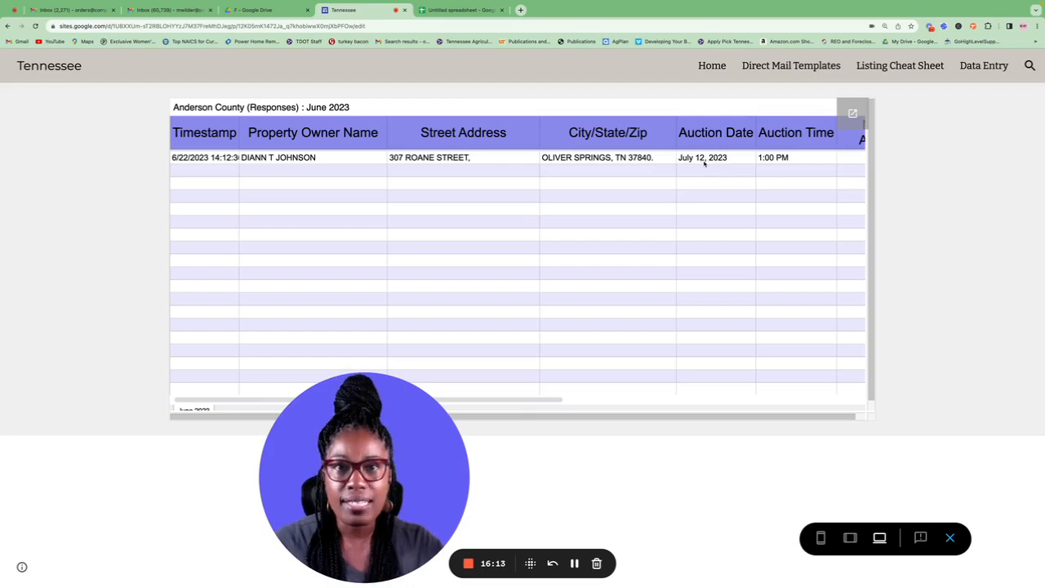
Step: Go to the Direct Mail Templates page and scroll through the letter
click(793, 65)
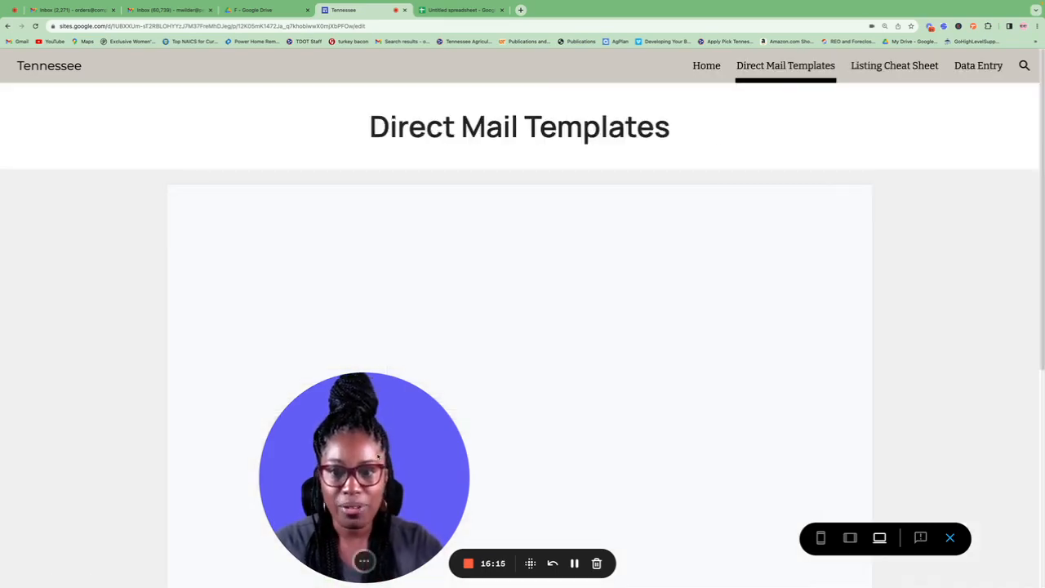
drag(367, 471, 124, 400)
scroll(711, 386, down, 7)
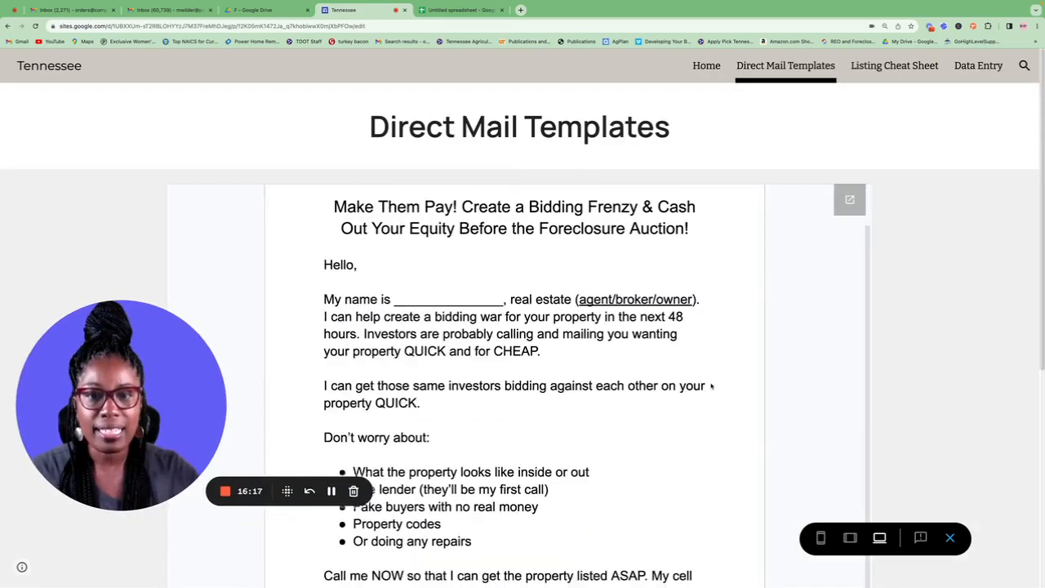
scroll(711, 386, down, 3)
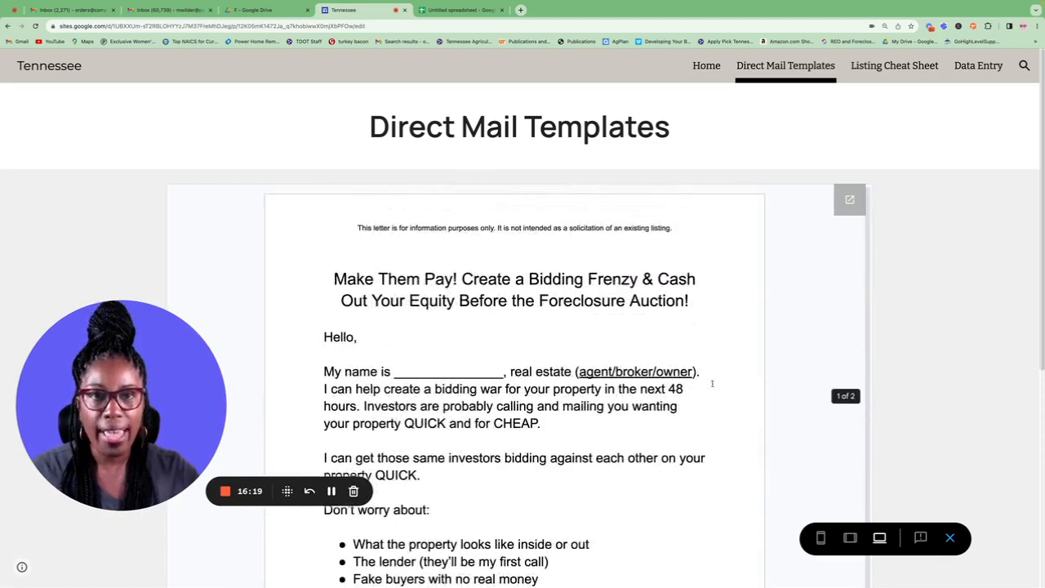